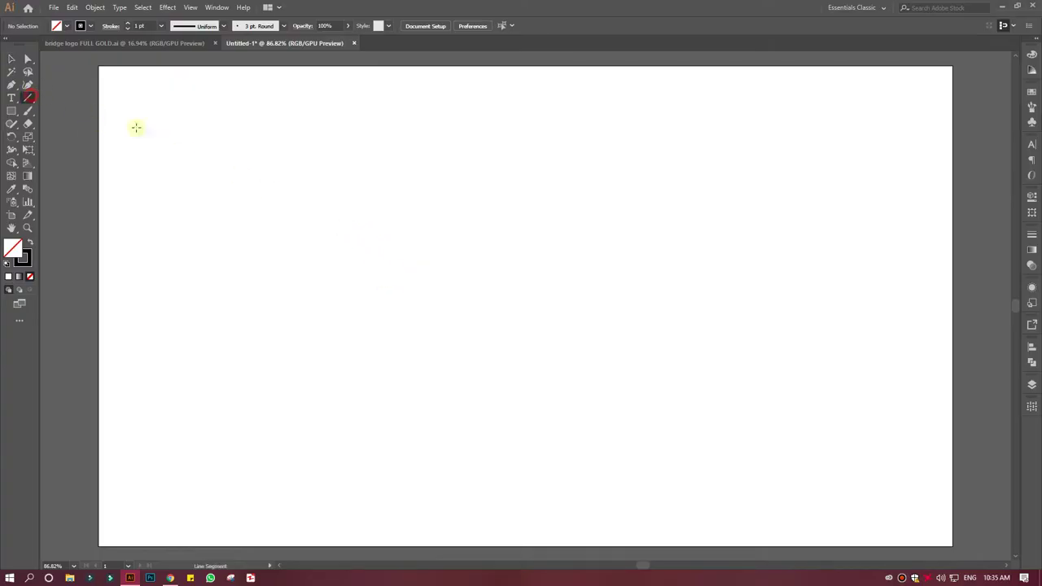
Draw a vertical line and repeat 30 px offset copies until there are six lines
{"action": "mouse_move", "coordinate": [414, 195]}
{"action": "left_mouse_down"}
{"action": "mouse_move", "coordinate": [457, 465]}
{"action": "mouse_move", "coordinate": [453, 436]}
{"action": "left_mouse_up"}
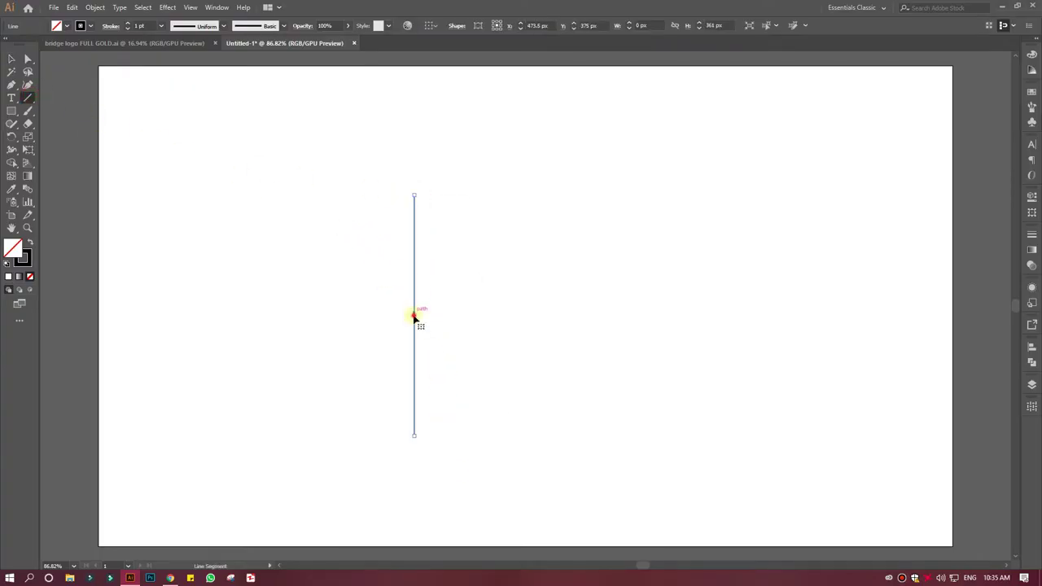
{"action": "left_click", "coordinate": [12, 59]}
{"action": "left_click_drag", "start_coordinate": [414, 244], "coordinate": [414, 210]}
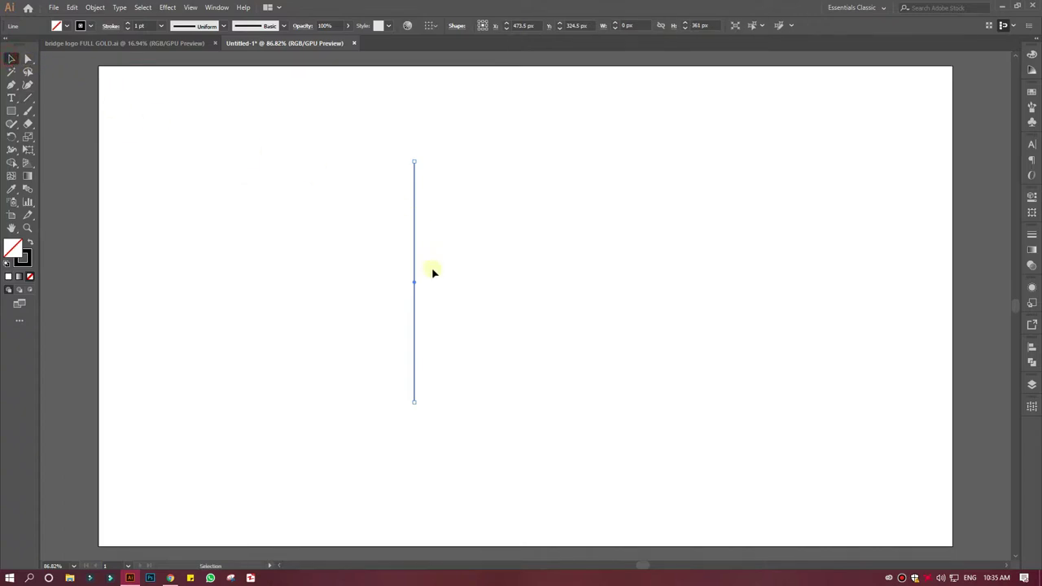
{"action": "left_click_drag", "start_coordinate": [415, 282], "coordinate": [433, 285]}
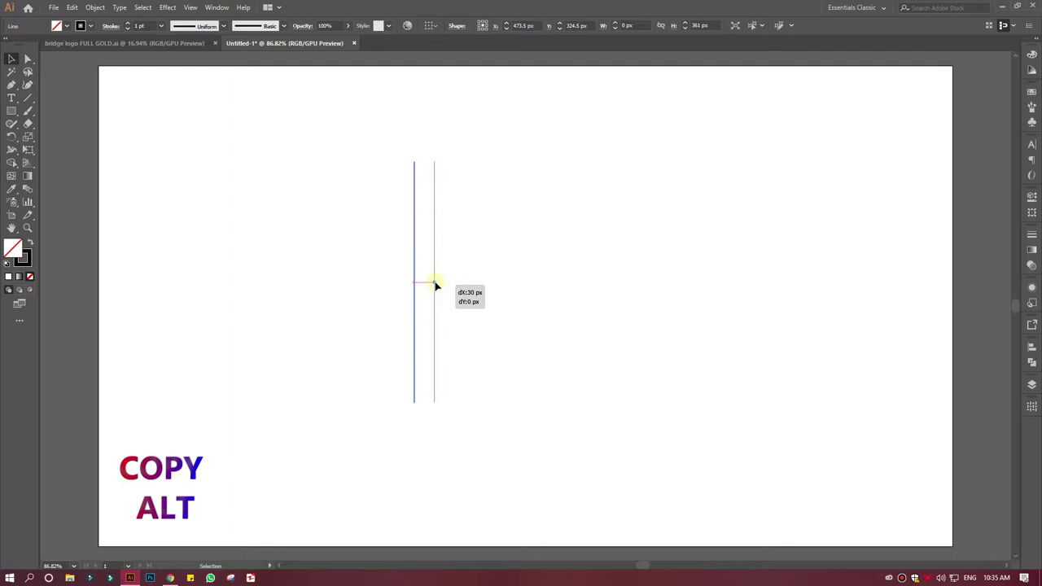
{"action": "left_click_drag", "start_coordinate": [435, 285], "coordinate": [437, 284]}
{"action": "mouse_move", "coordinate": [342, 148]}
{"action": "left_mouse_down"}
{"action": "mouse_move", "coordinate": [437, 208]}
{"action": "mouse_move", "coordinate": [478, 208]}
{"action": "left_mouse_up"}
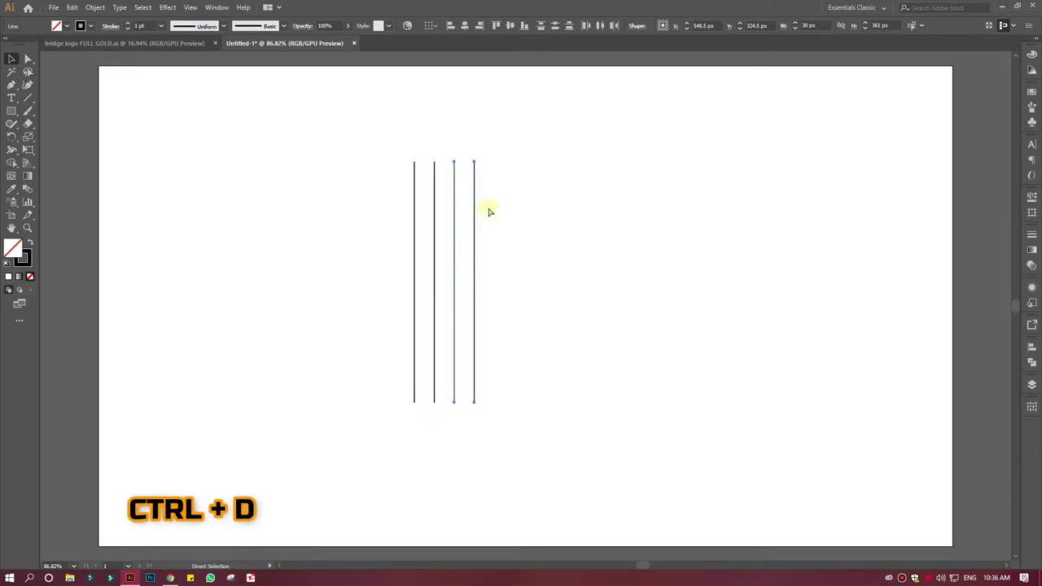
{"action": "key", "text": "ctrl+d"}
{"action": "left_click", "coordinate": [591, 227]}
Copy the first five lines and Paste in Front to stack an in-place duplicate
{"action": "left_click_drag", "start_coordinate": [398, 144], "coordinate": [498, 212]}
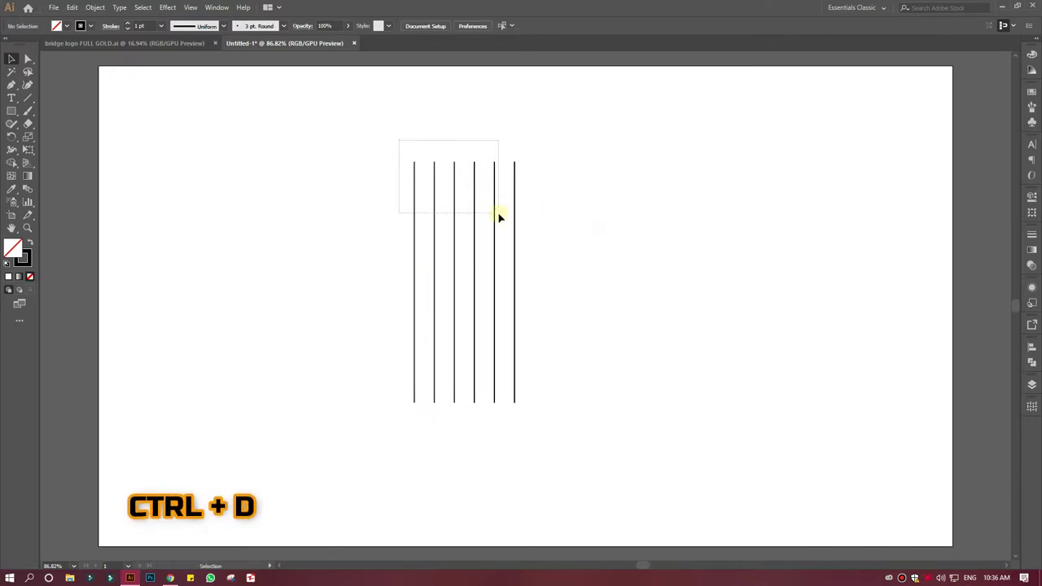
{"action": "left_click", "coordinate": [72, 8]}
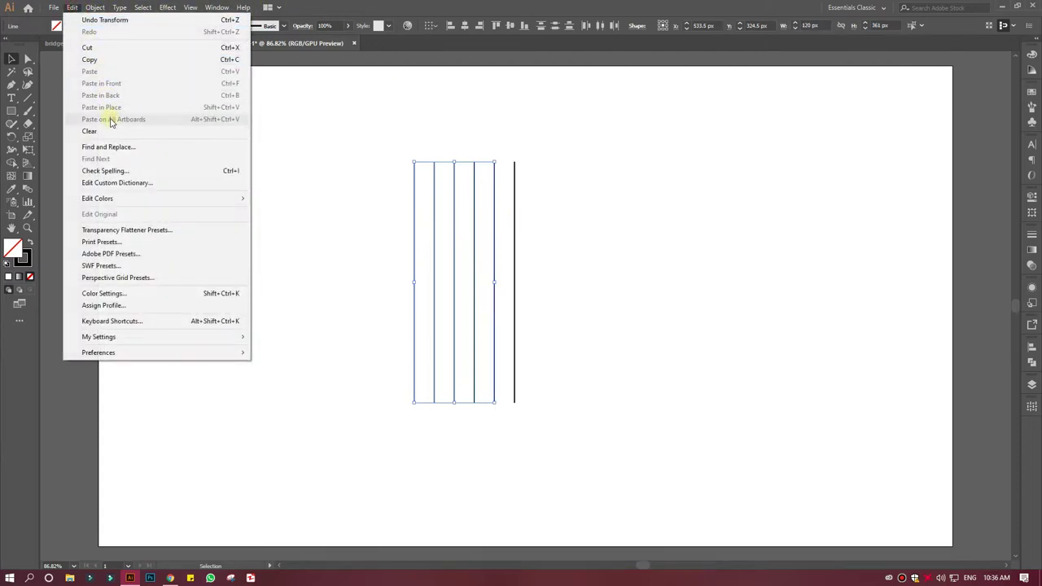
{"action": "left_click", "coordinate": [74, 9]}
{"action": "left_click", "coordinate": [73, 9]}
{"action": "left_click", "coordinate": [105, 85]}
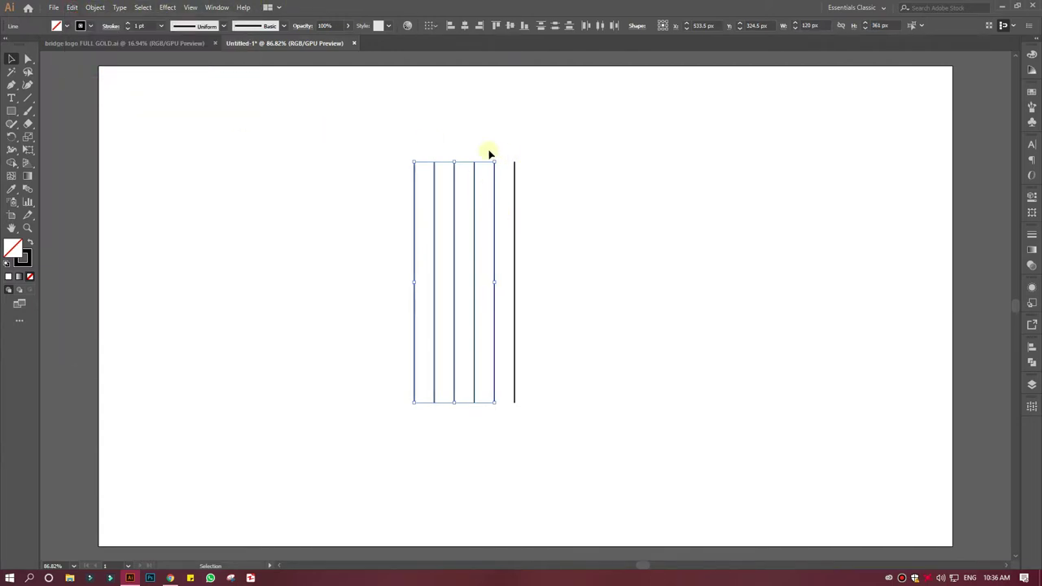
Rotate the pasted copy 90° to horizontal, then group the vertical and horizontal sets separately
{"action": "left_click_drag", "start_coordinate": [497, 157], "coordinate": [610, 340]}
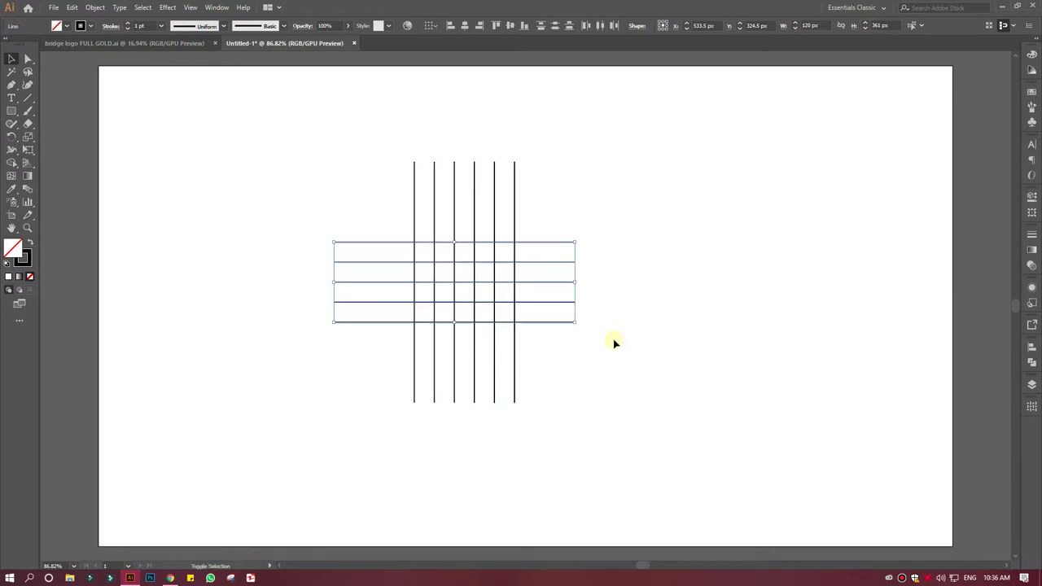
{"action": "mouse_move", "coordinate": [352, 153]}
{"action": "left_mouse_down"}
{"action": "mouse_move", "coordinate": [526, 193]}
{"action": "mouse_move", "coordinate": [515, 185]}
{"action": "left_mouse_up"}
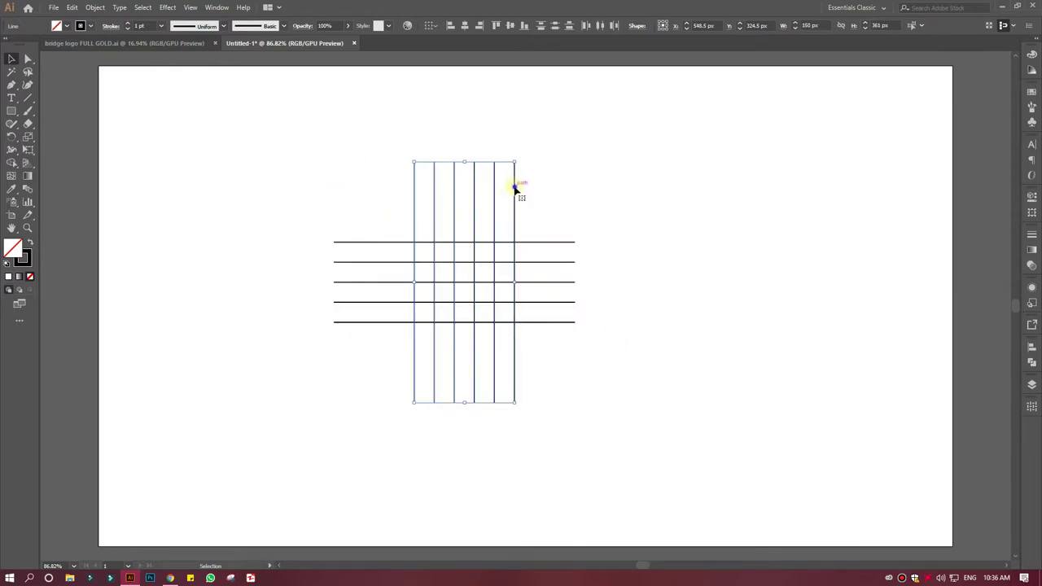
{"action": "right_click", "coordinate": [515, 185]}
{"action": "left_click", "coordinate": [542, 253]}
{"action": "left_click_drag", "start_coordinate": [605, 204], "coordinate": [569, 321]}
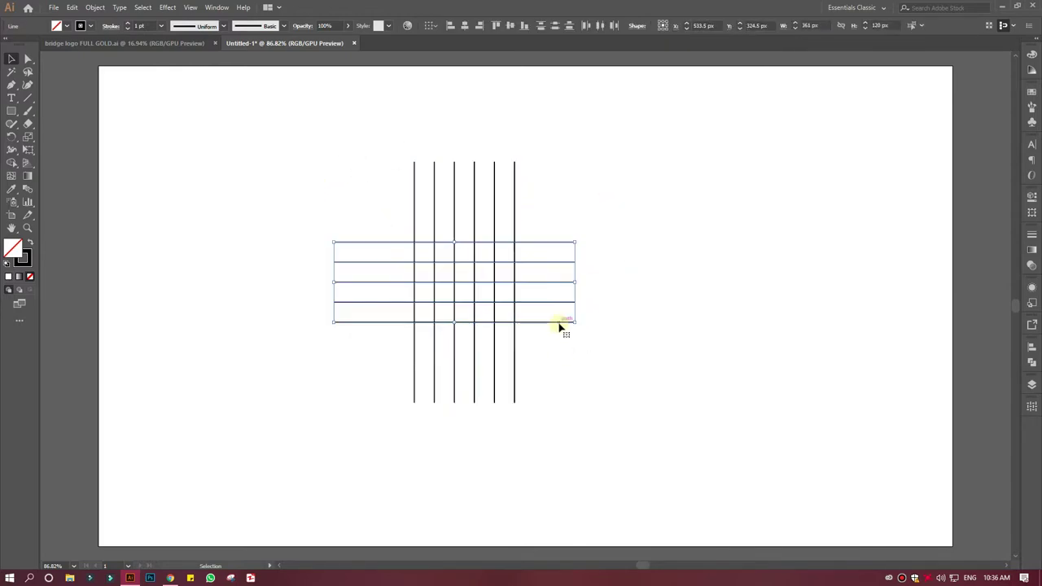
{"action": "right_click", "coordinate": [560, 323]}
{"action": "left_click", "coordinate": [597, 394]}
{"action": "left_click", "coordinate": [640, 341]}
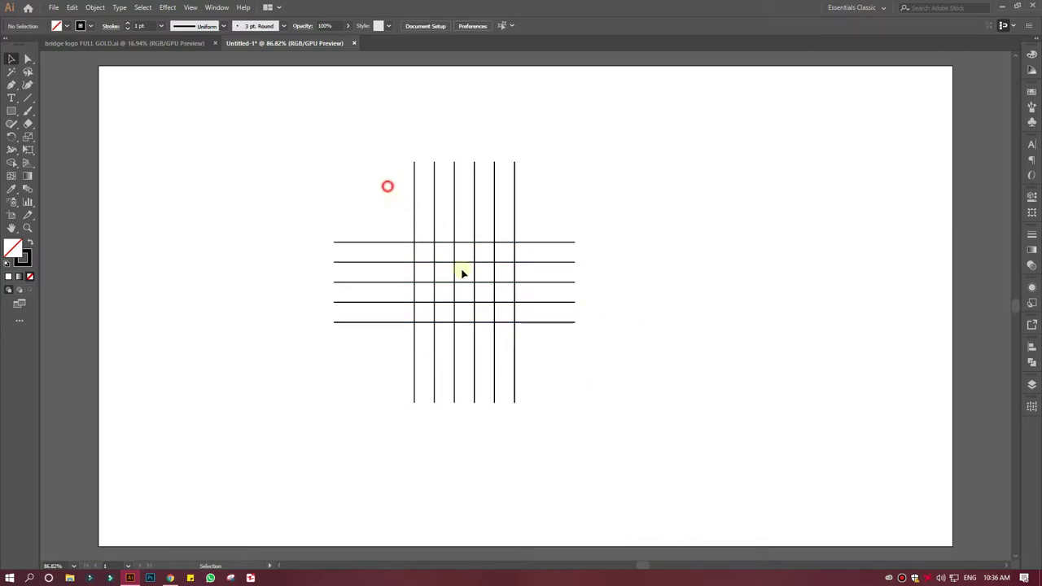
Center-align both line groups horizontally and vertically into a lattice, then ungroup the lines
{"action": "left_click_drag", "start_coordinate": [351, 174], "coordinate": [579, 378]}
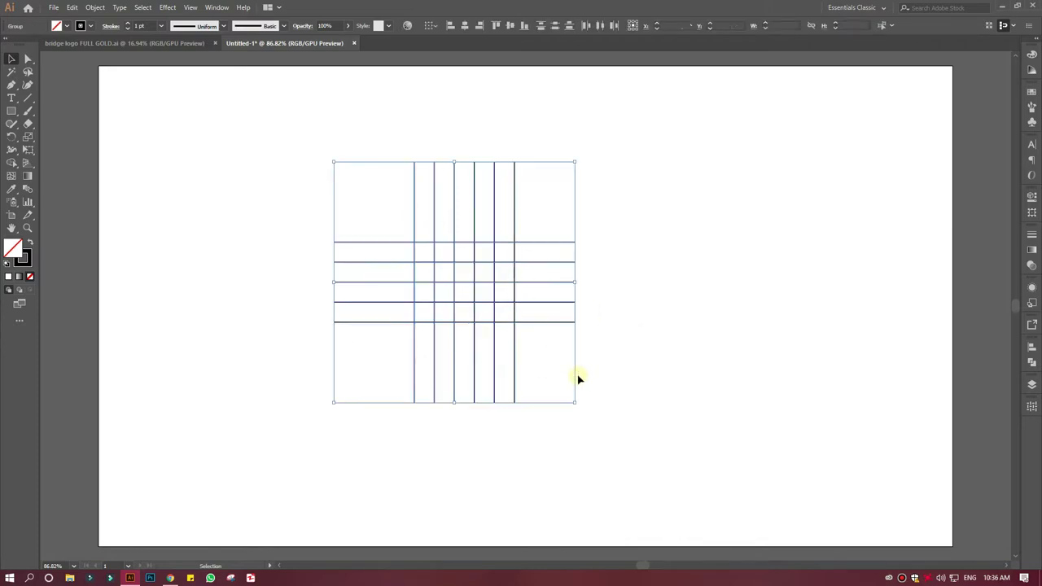
{"action": "left_click", "coordinate": [511, 25]}
{"action": "left_click", "coordinate": [461, 26]}
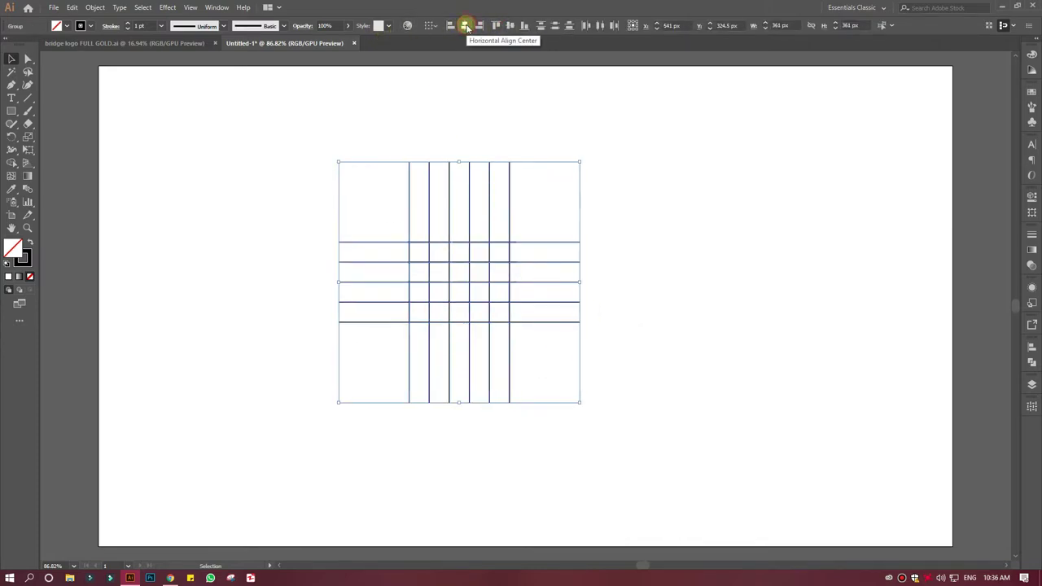
{"action": "left_click", "coordinate": [643, 234]}
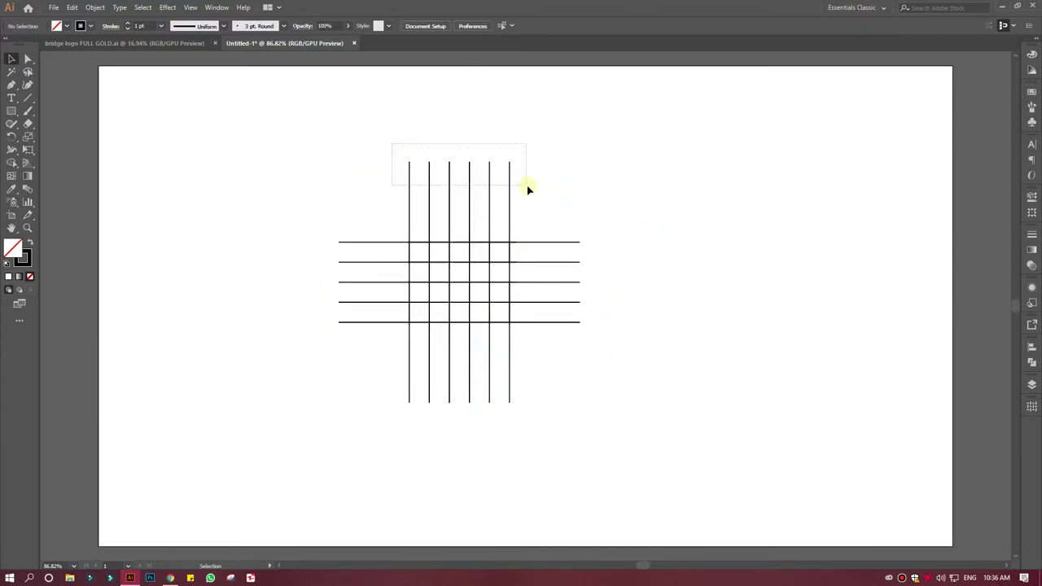
{"action": "mouse_move", "coordinate": [393, 144]}
{"action": "left_mouse_down"}
{"action": "mouse_move", "coordinate": [530, 187]}
{"action": "mouse_move", "coordinate": [597, 377]}
{"action": "mouse_move", "coordinate": [526, 326]}
{"action": "left_mouse_up"}
{"action": "right_click", "coordinate": [527, 326]}
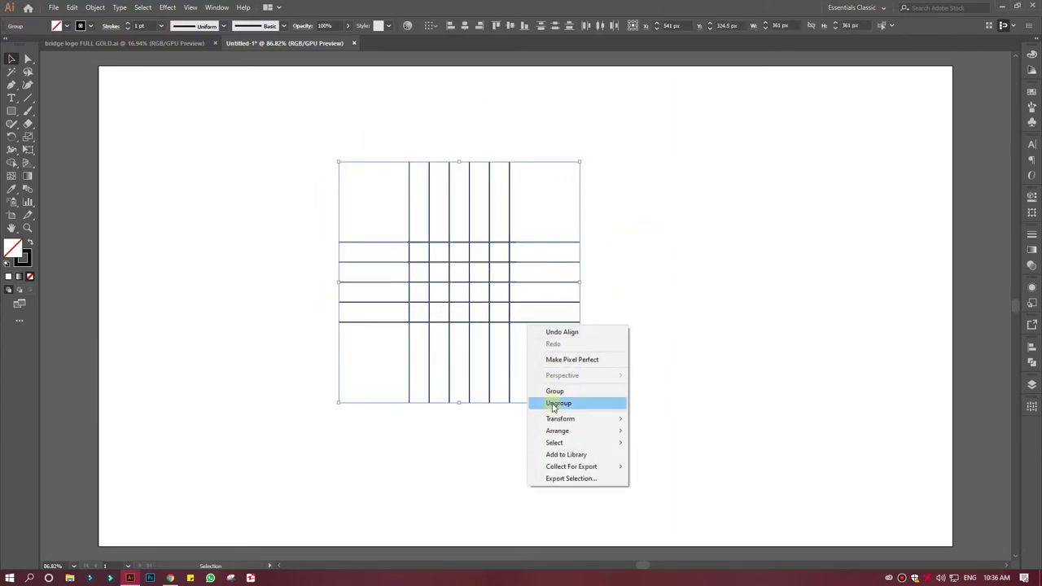
{"action": "left_click", "coordinate": [558, 403]}
{"action": "left_click", "coordinate": [700, 342]}
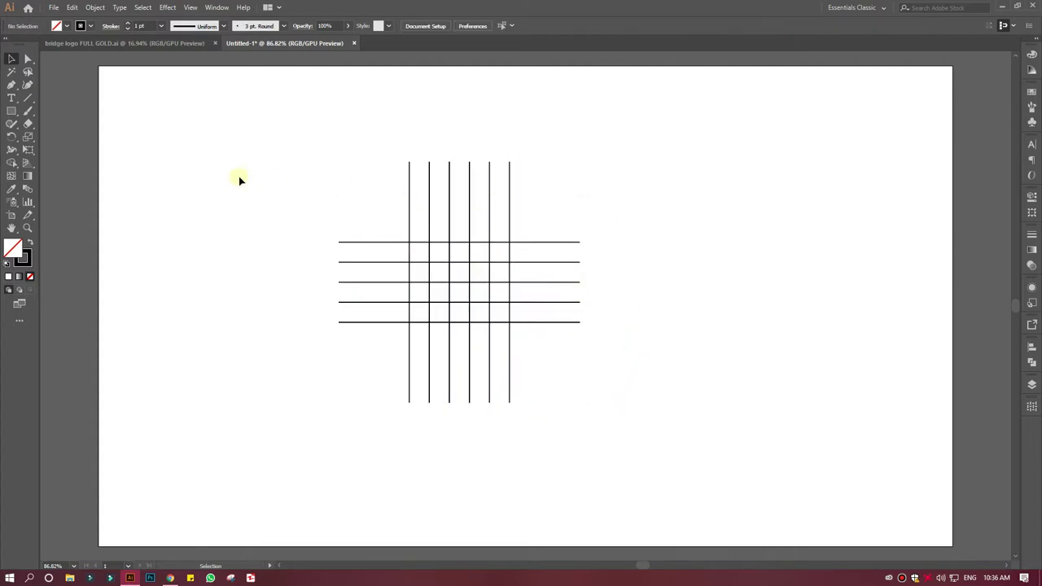
Zoom in on the grid and draw a 120 px circle from a grid intersection
{"action": "left_click", "coordinate": [27, 228]}
{"action": "left_click", "coordinate": [453, 282]}
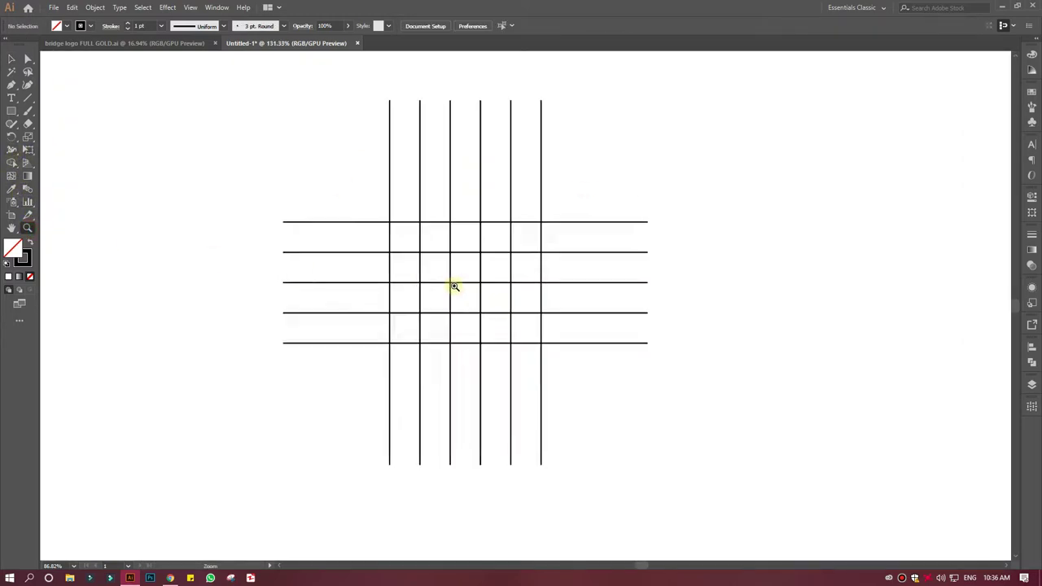
{"action": "left_click_drag", "start_coordinate": [453, 283], "coordinate": [413, 258]}
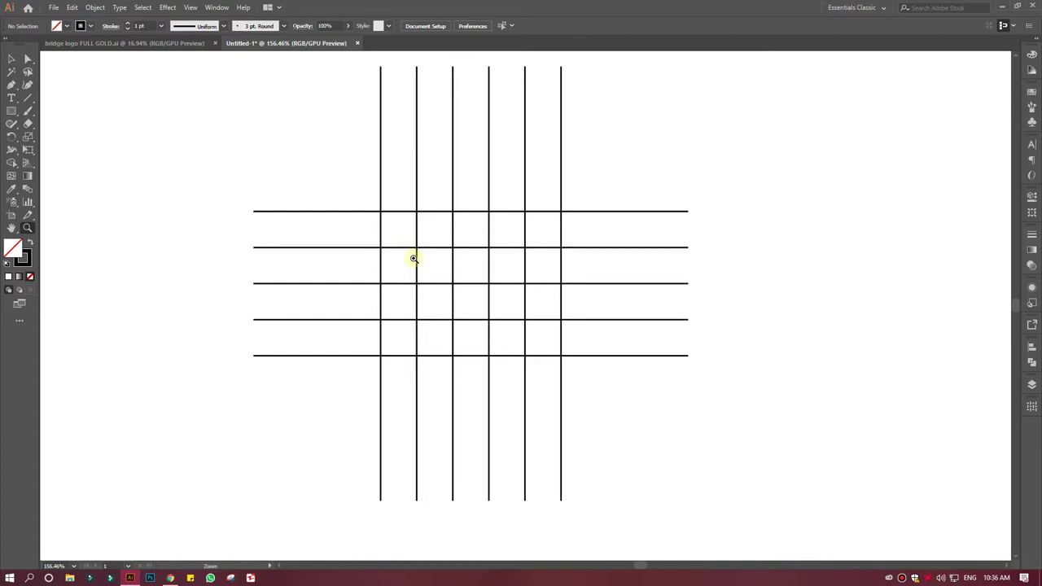
{"action": "left_click_drag", "start_coordinate": [10, 111], "coordinate": [50, 135]}
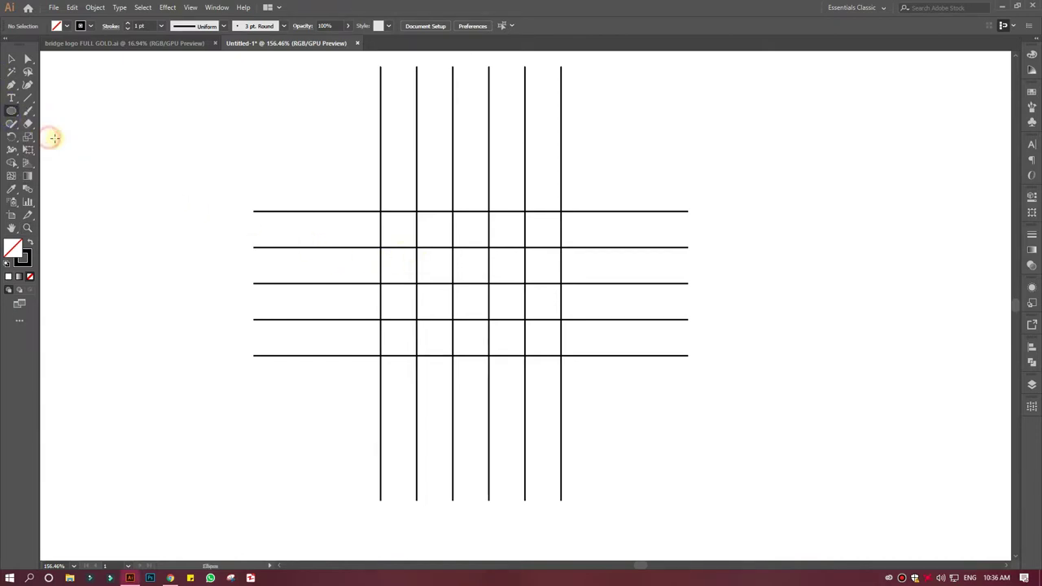
{"action": "left_click_drag", "start_coordinate": [415, 282], "coordinate": [474, 354]}
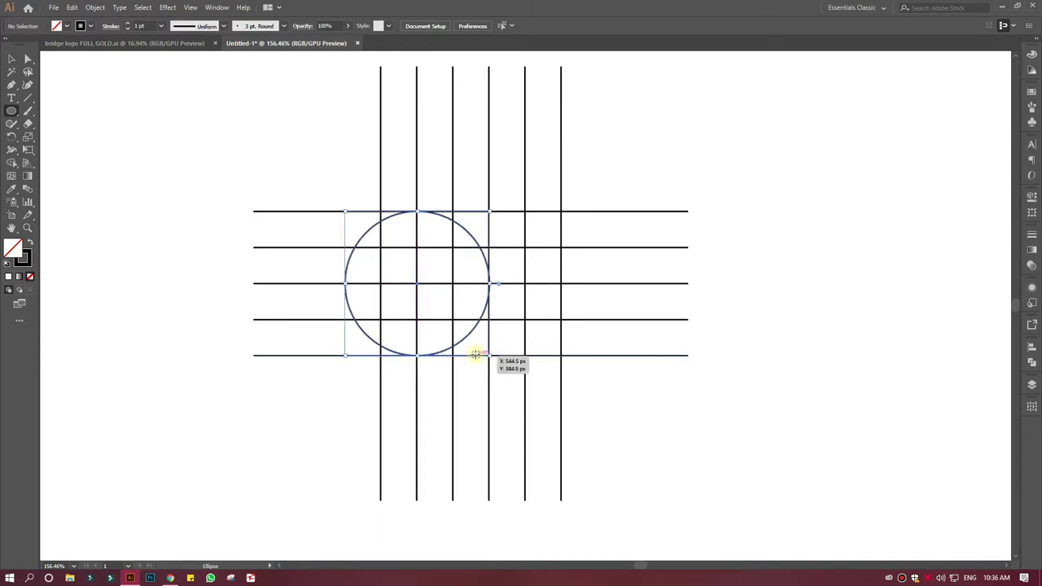
Paste a copy of the circle in front and scale it down to 60 px
{"action": "left_click", "coordinate": [73, 8]}
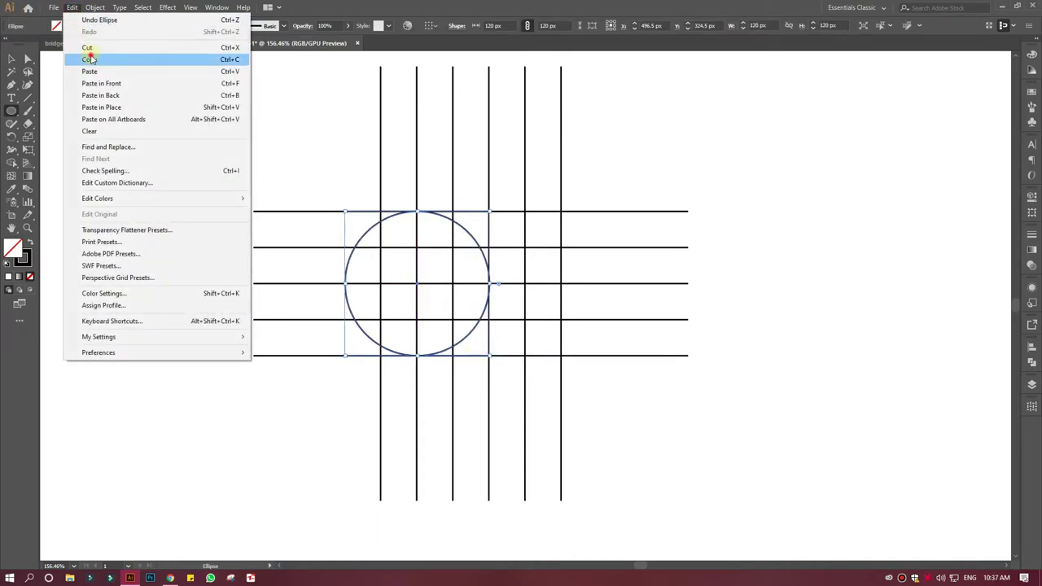
{"action": "left_click", "coordinate": [106, 84]}
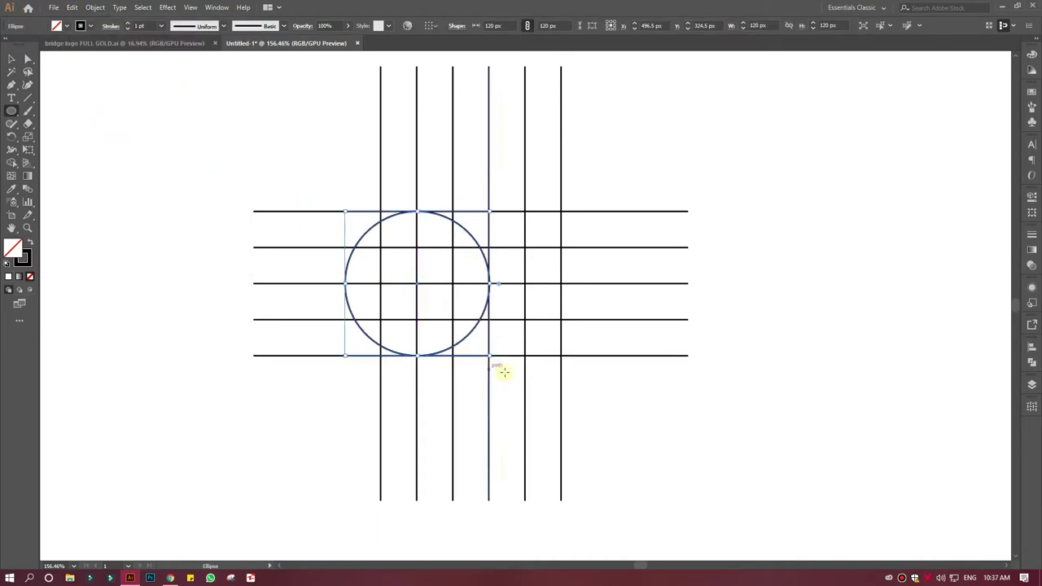
{"action": "left_click_drag", "start_coordinate": [490, 355], "coordinate": [453, 319]}
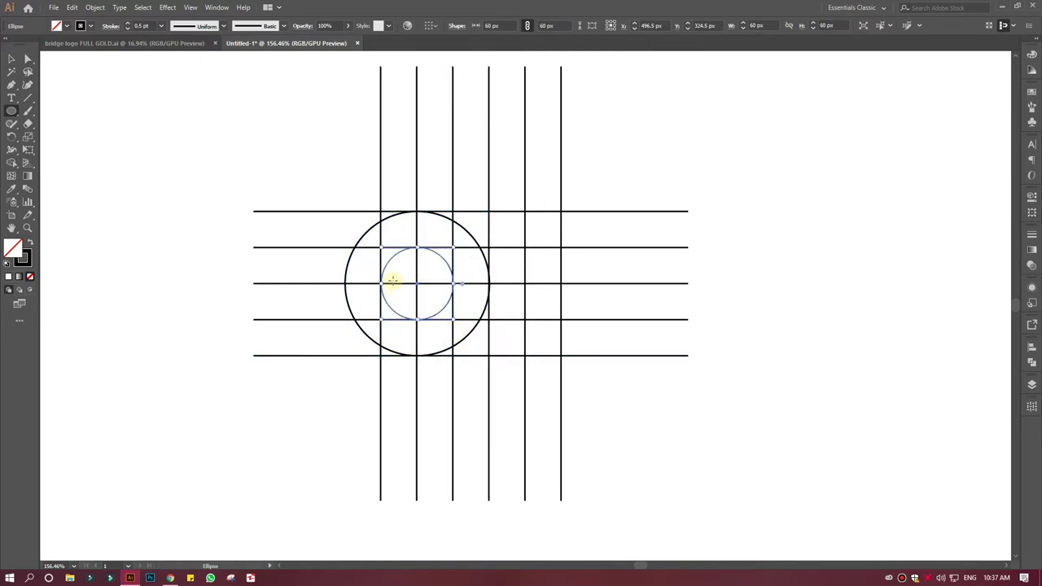
Copy the 60 px circle, paste it in front, and shrink it to a 30 px circle
{"action": "left_click", "coordinate": [72, 7]}
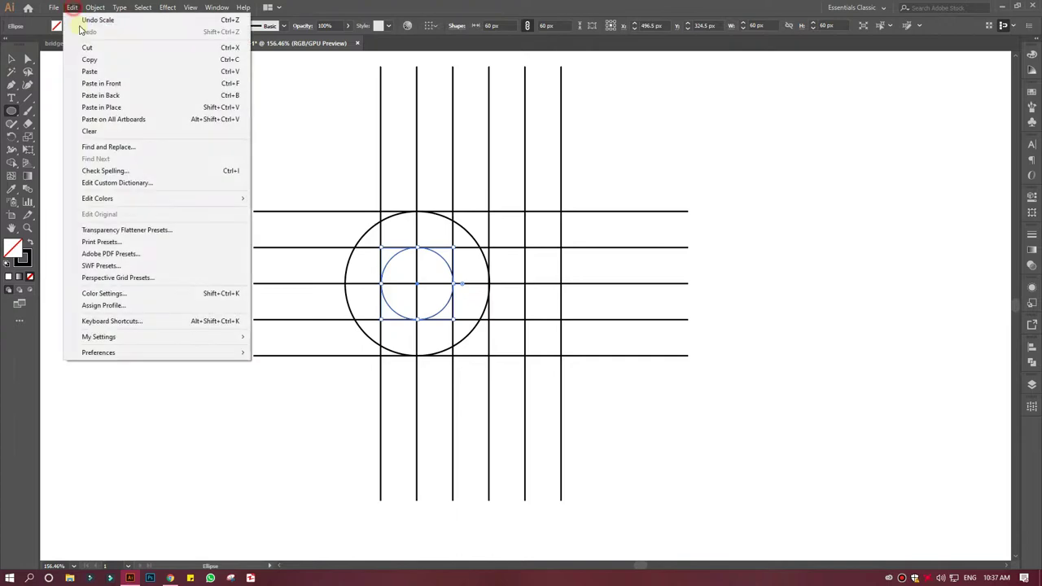
{"action": "left_click", "coordinate": [100, 62]}
{"action": "left_click", "coordinate": [72, 8]}
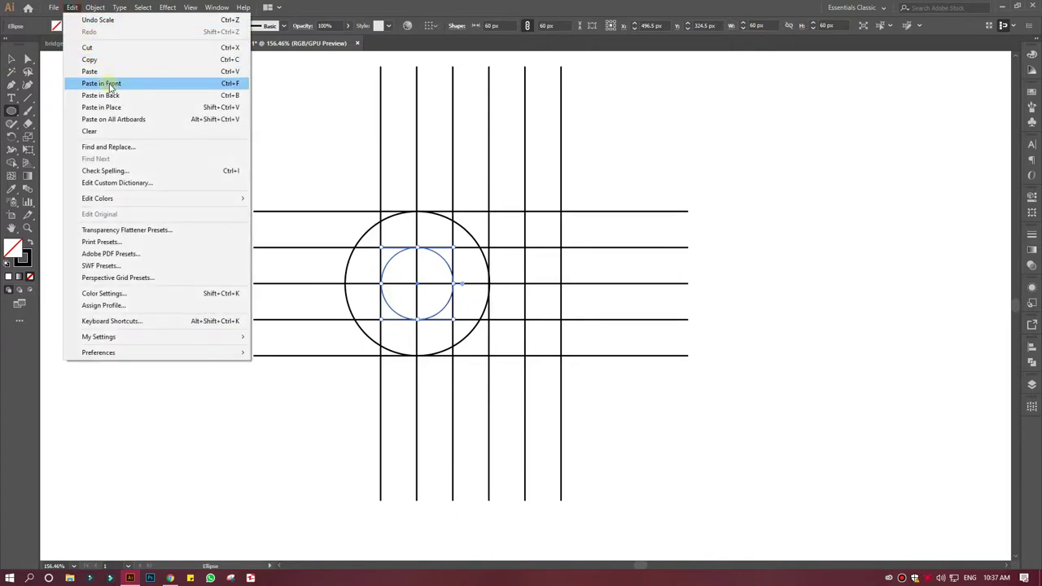
{"action": "left_click", "coordinate": [109, 84]}
{"action": "left_click_drag", "start_coordinate": [453, 319], "coordinate": [453, 320]}
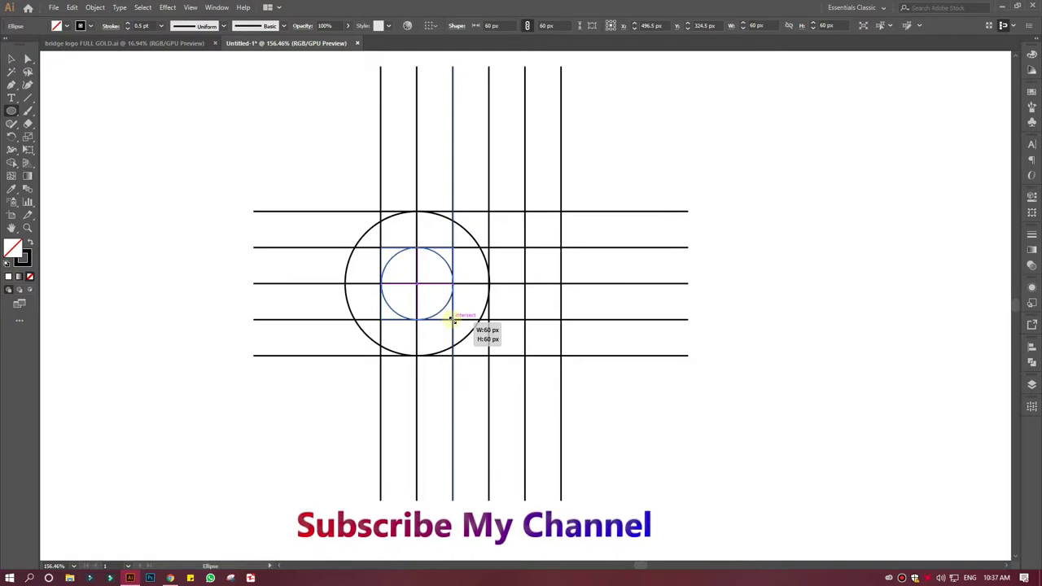
{"action": "mouse_move", "coordinate": [453, 319]}
{"action": "left_mouse_down"}
{"action": "mouse_move", "coordinate": [417, 283]}
{"action": "mouse_move", "coordinate": [398, 303]}
{"action": "mouse_move", "coordinate": [542, 425]}
{"action": "left_mouse_up"}
{"action": "left_click", "coordinate": [27, 228]}
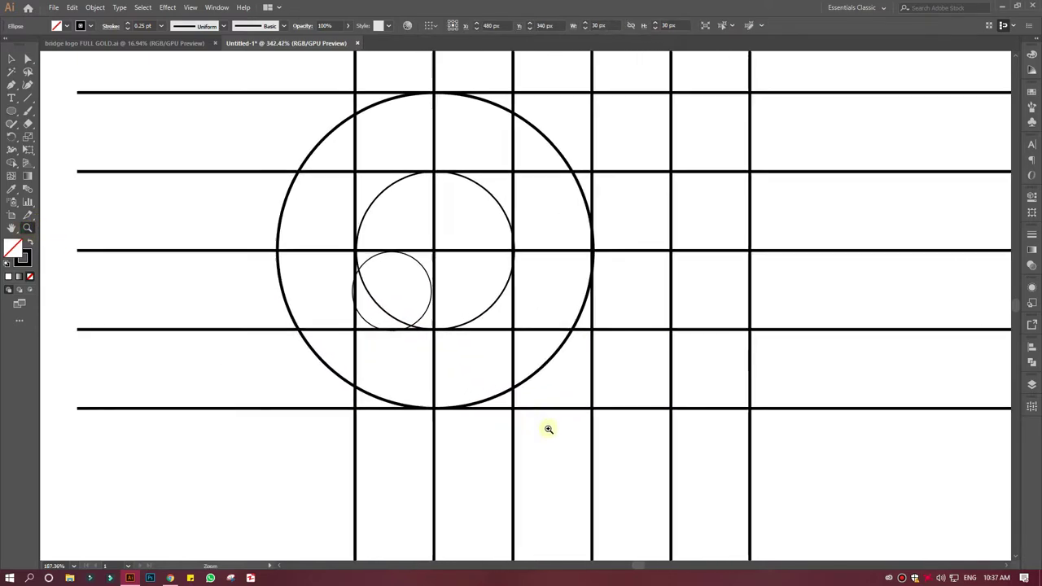
Raise the small circle's stroke weight to 1 pt and nudge it into its grid cell
{"action": "left_click", "coordinate": [12, 59]}
{"action": "left_click", "coordinate": [187, 206]}
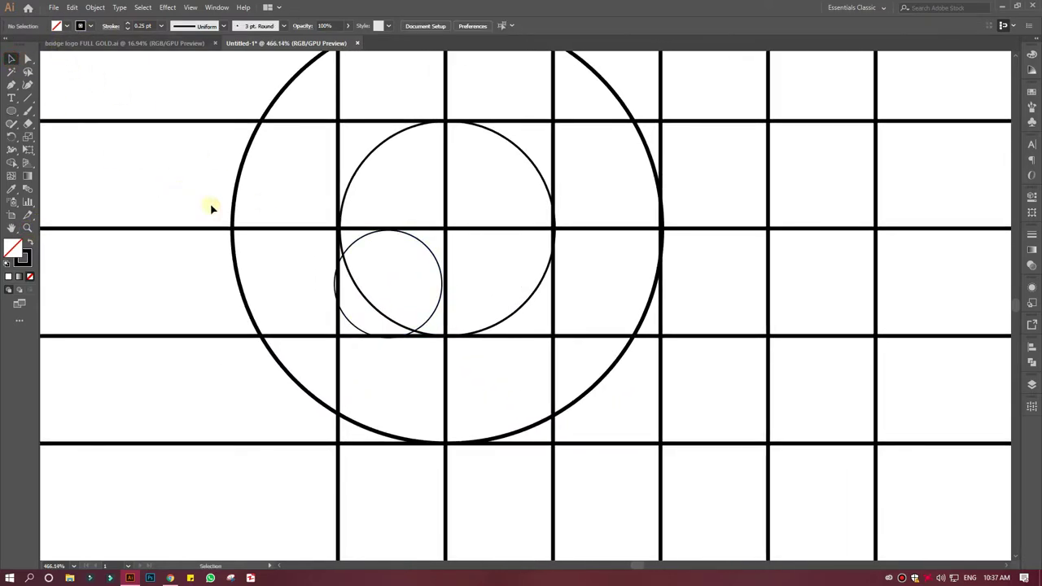
{"action": "left_click", "coordinate": [372, 239]}
{"action": "left_click", "coordinate": [129, 25]}
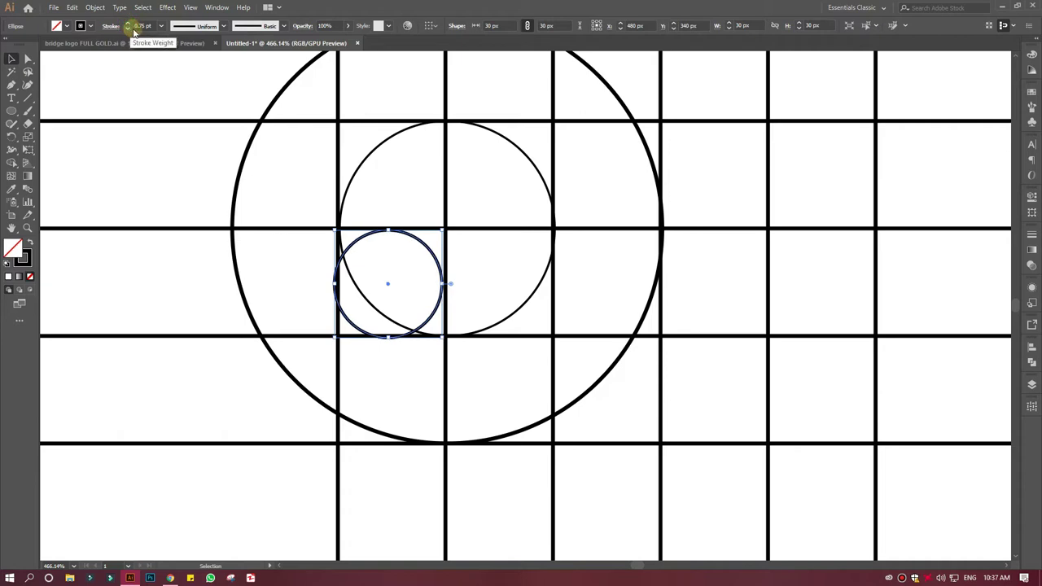
{"action": "left_click", "coordinate": [129, 25]}
{"action": "left_click_drag", "start_coordinate": [384, 282], "coordinate": [442, 285]}
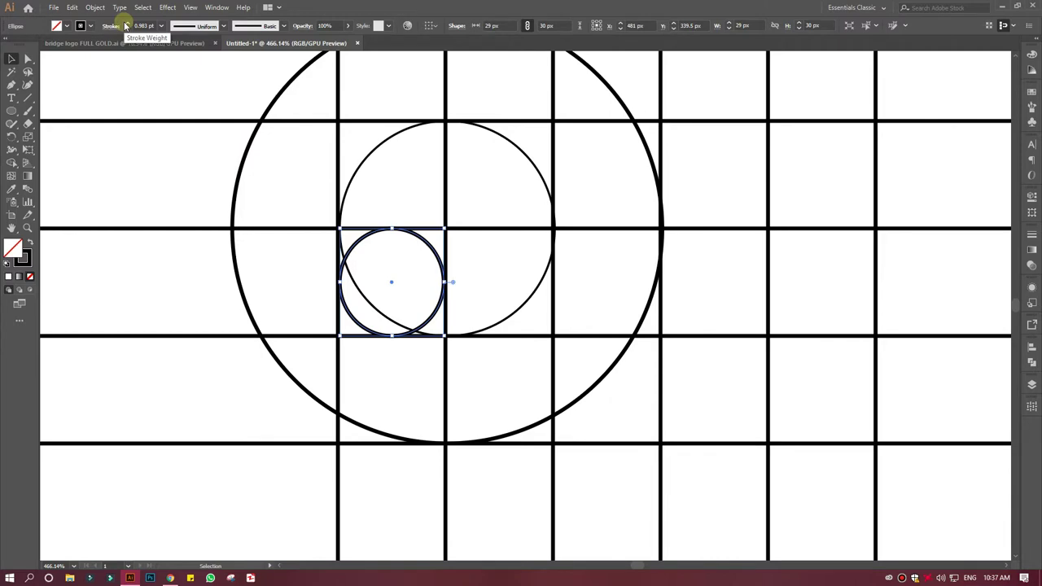
{"action": "left_click", "coordinate": [186, 290]}
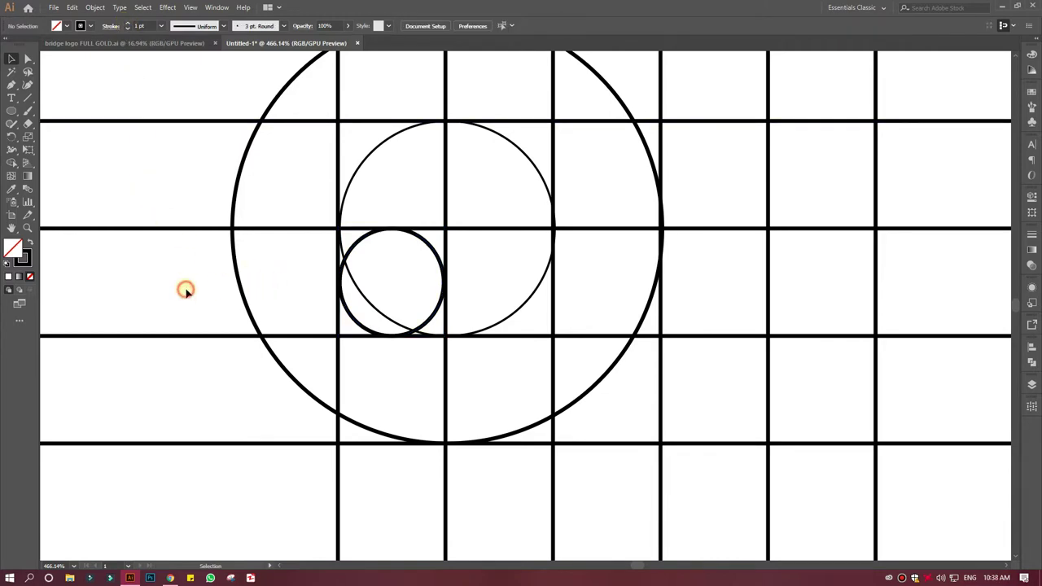
{"action": "left_click", "coordinate": [352, 253]}
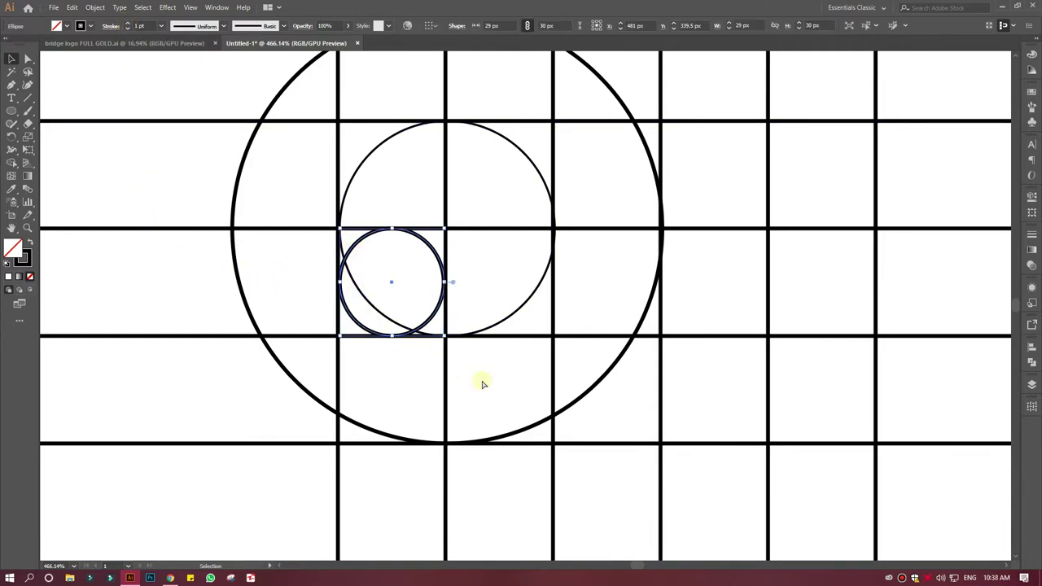
Zoom out to show the whole grid and select the 120 px circle
{"action": "key", "text": "ctrl+minus"}
{"action": "key", "text": "v"}
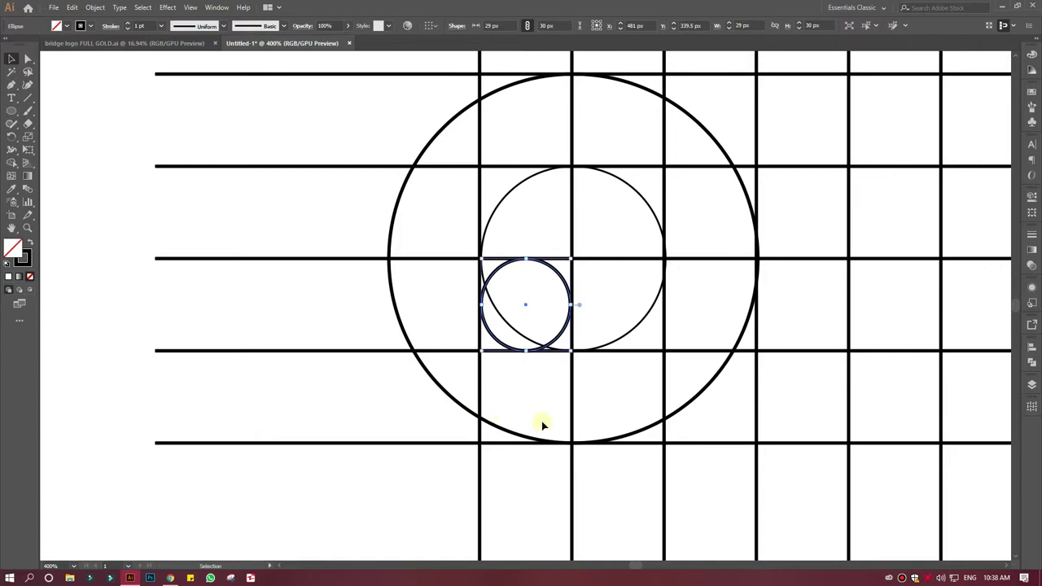
{"action": "left_click_drag", "start_coordinate": [539, 426], "coordinate": [395, 442]}
{"action": "key", "text": "ctrl+minus"}
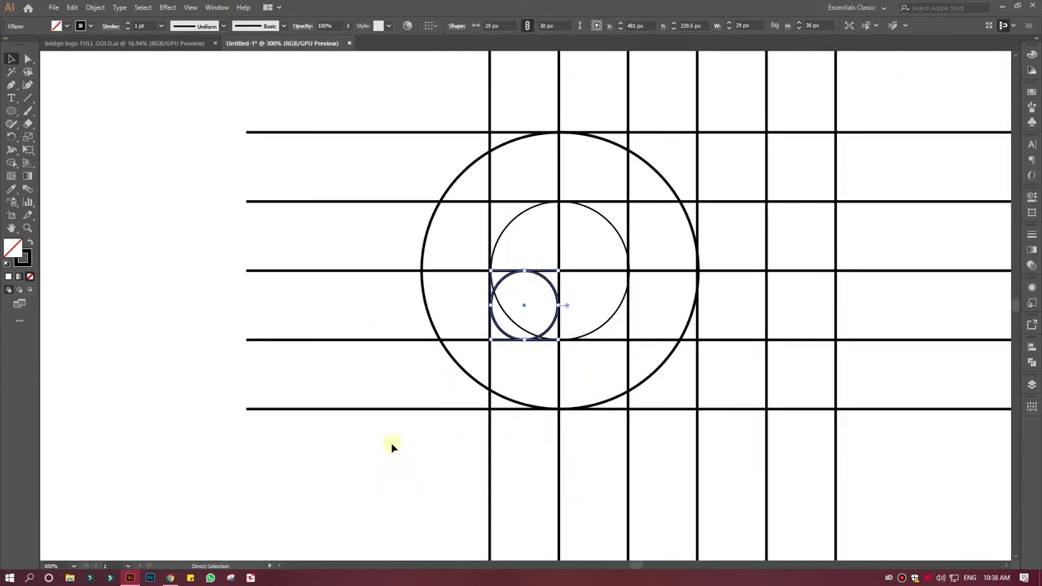
{"action": "left_click_drag", "start_coordinate": [460, 446], "coordinate": [339, 446]}
{"action": "left_click", "coordinate": [547, 351]}
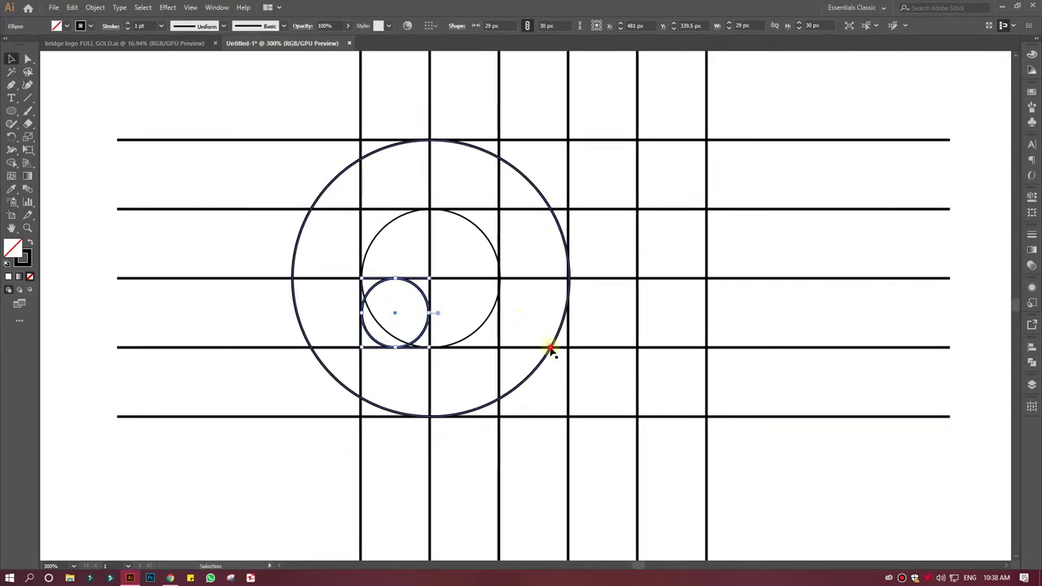
Copy and paste the 120 px circle in front, then move it right beside the original
{"action": "left_click", "coordinate": [71, 7]}
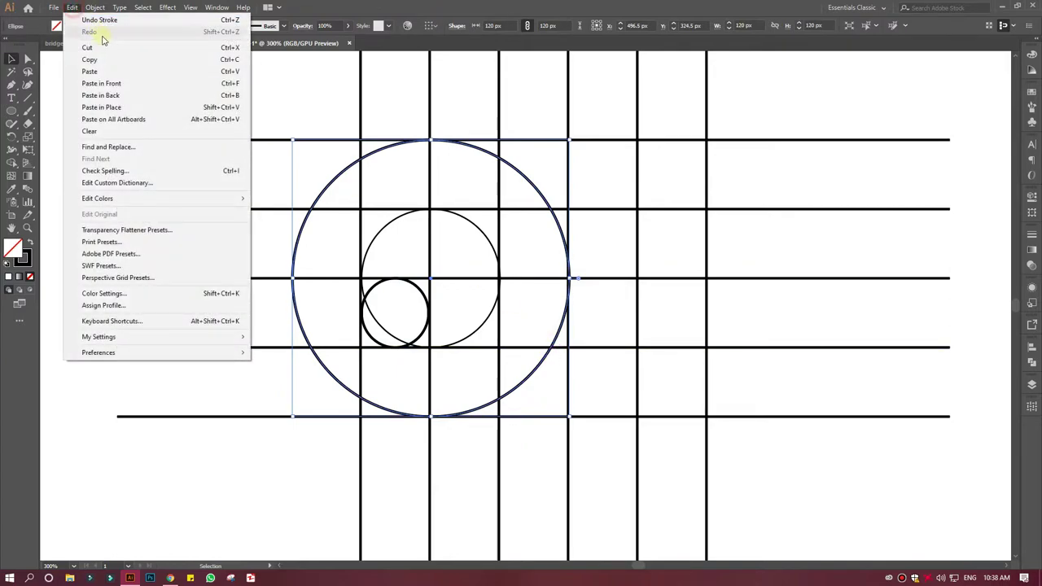
{"action": "left_click", "coordinate": [89, 54]}
{"action": "left_click", "coordinate": [71, 7]}
{"action": "left_click", "coordinate": [105, 80]}
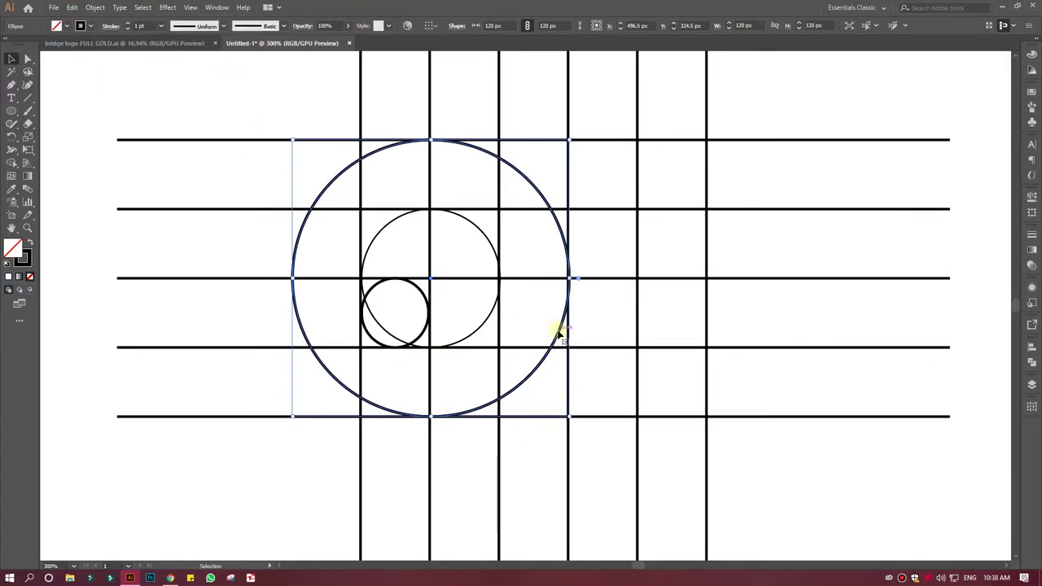
{"action": "mouse_move", "coordinate": [560, 332]}
{"action": "left_mouse_down"}
{"action": "mouse_move", "coordinate": [836, 344]}
{"action": "mouse_move", "coordinate": [828, 335]}
{"action": "left_mouse_up"}
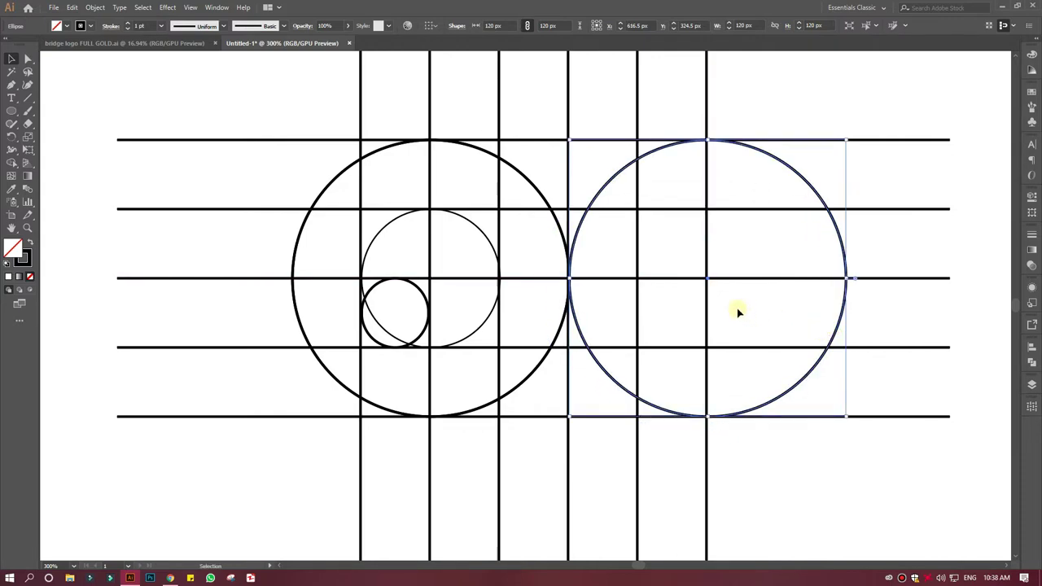
{"action": "left_click", "coordinate": [491, 313]}
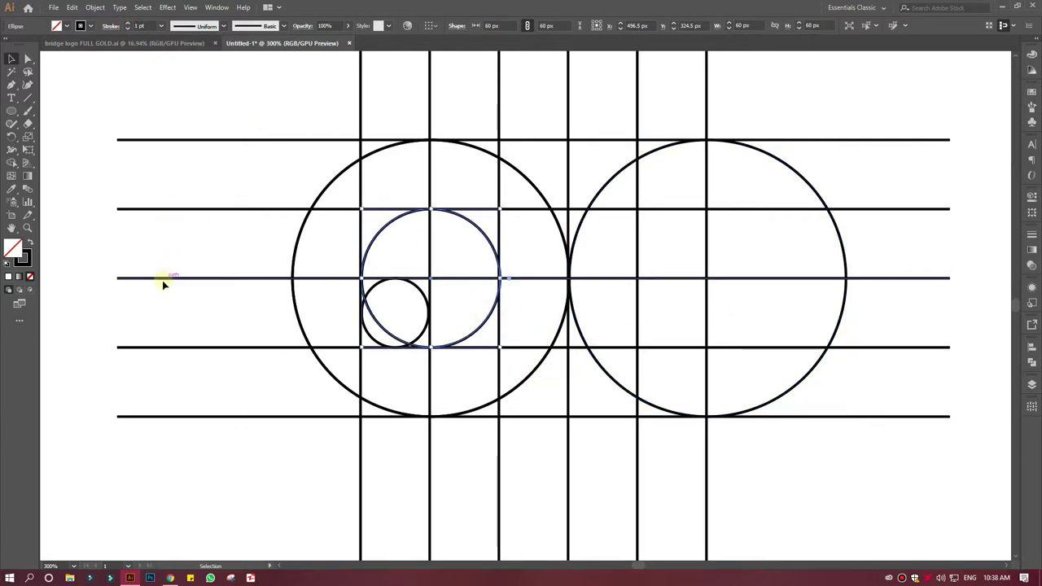
{"action": "left_click", "coordinate": [81, 252]}
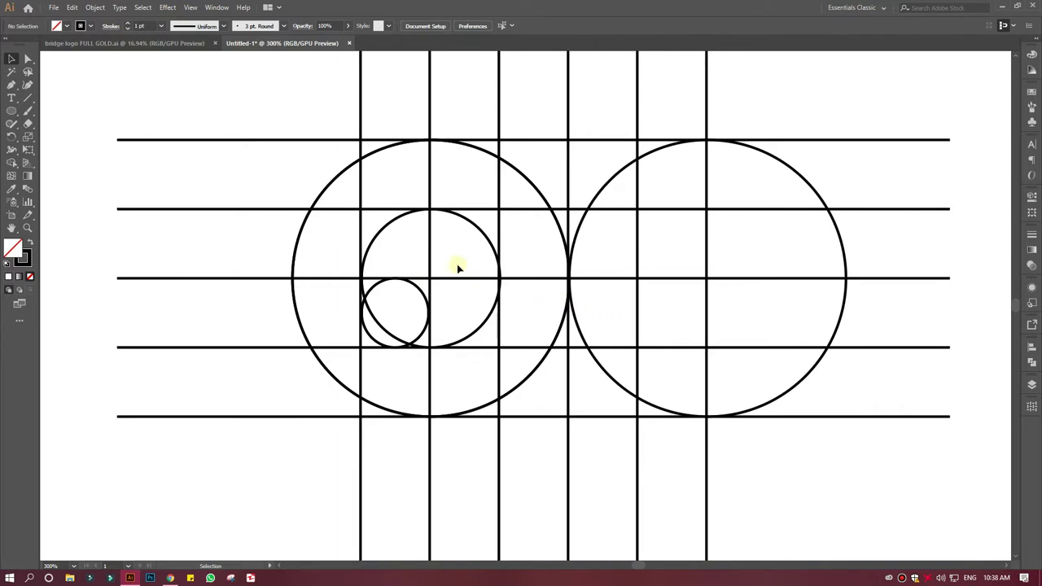
Nudge the 60 px circle about 1 px left so it fits between the grid lines
{"action": "left_click", "coordinate": [499, 291]}
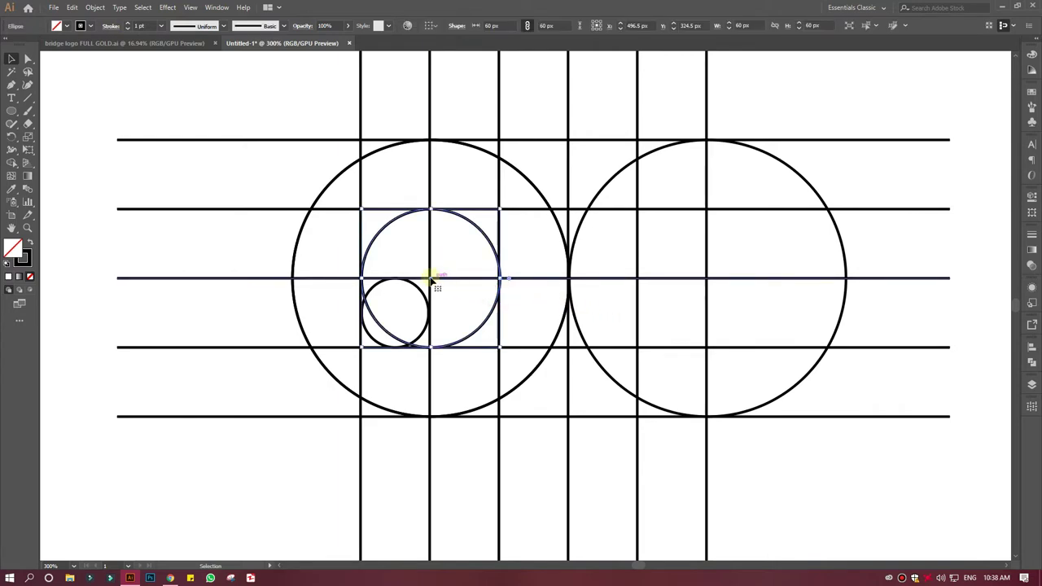
{"action": "left_click_drag", "start_coordinate": [431, 277], "coordinate": [439, 285]}
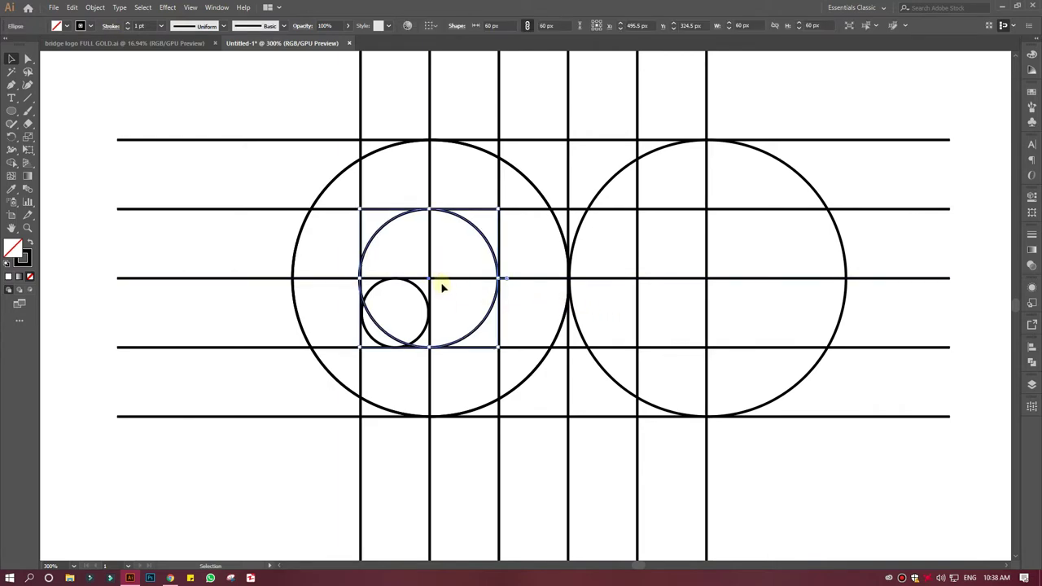
{"action": "left_click_drag", "start_coordinate": [361, 279], "coordinate": [361, 277]}
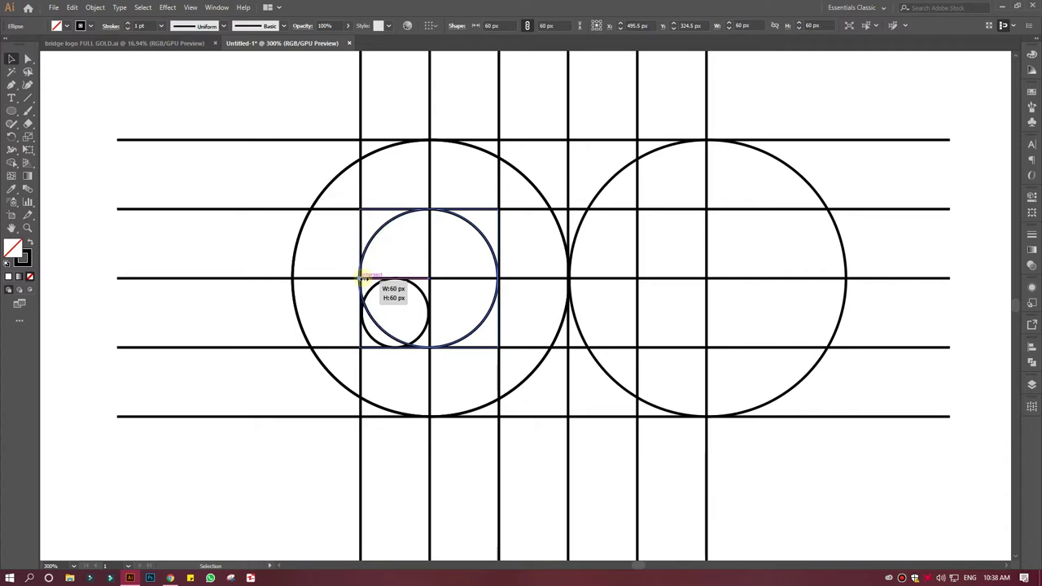
{"action": "left_click", "coordinate": [80, 314]}
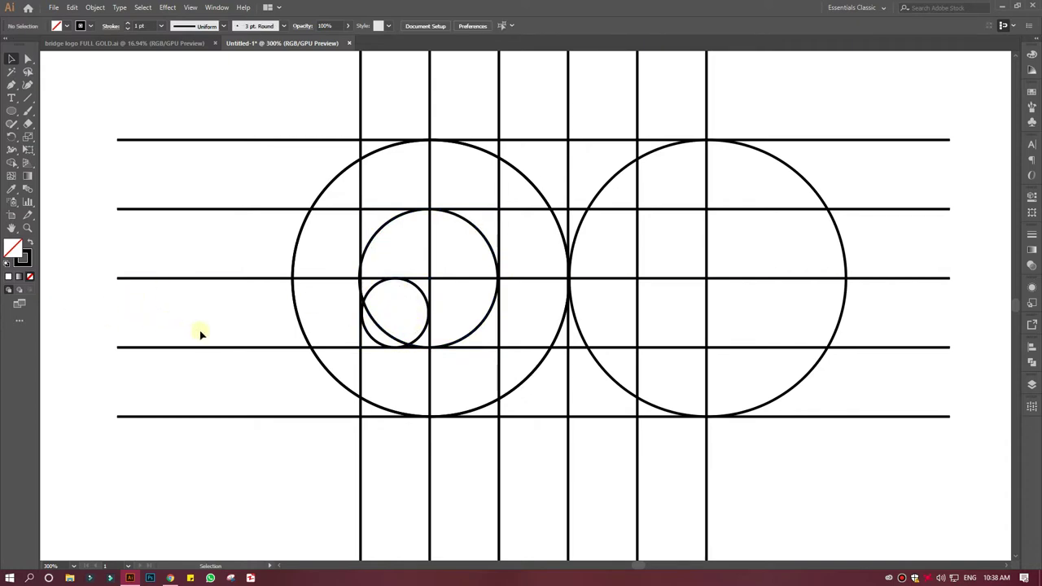
{"action": "left_click", "coordinate": [433, 276]}
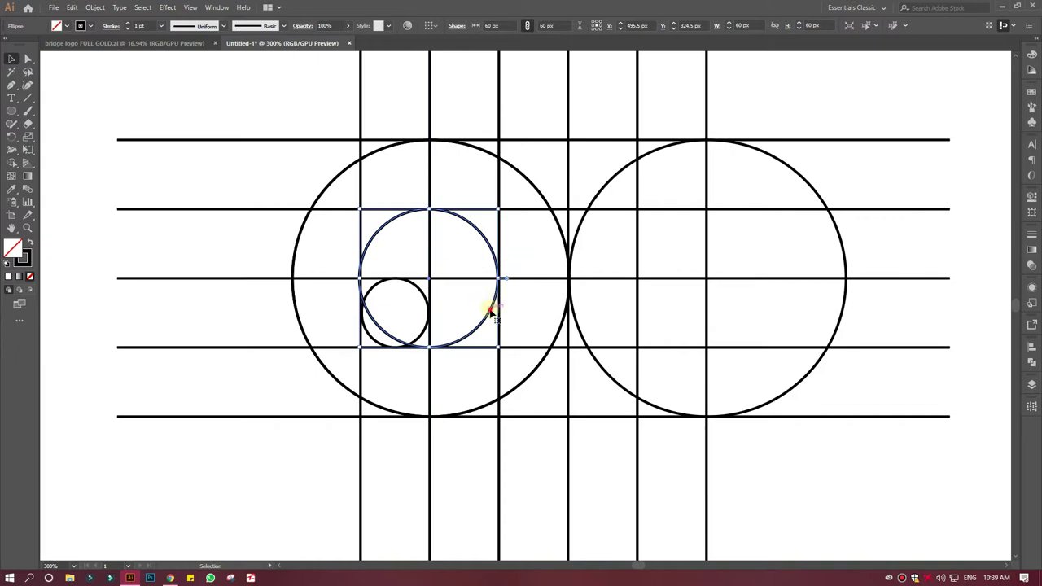
{"action": "left_click_drag", "start_coordinate": [492, 312], "coordinate": [768, 311]}
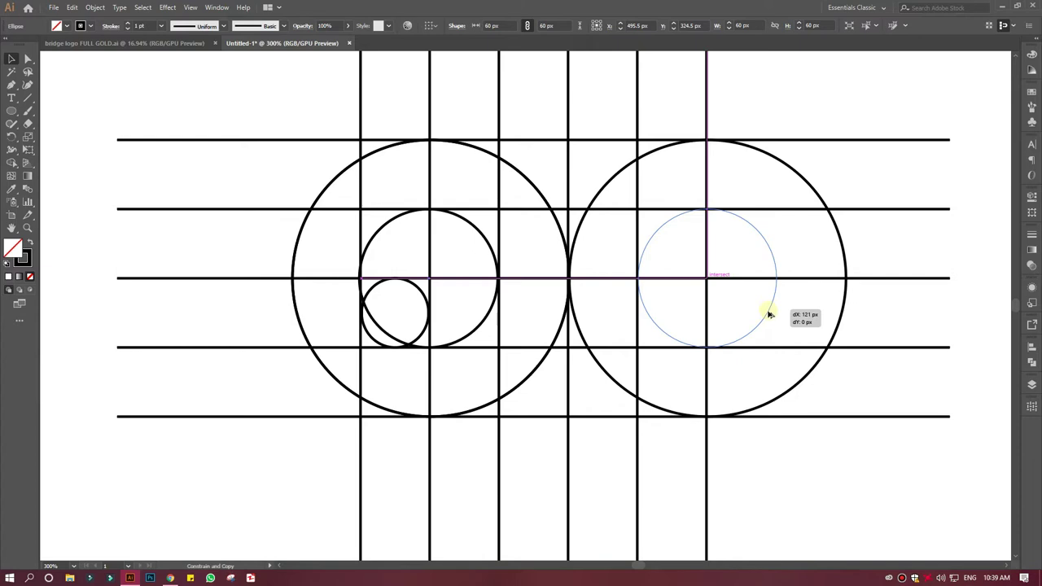
Place a 60 px circle copy inside the right circle and shift that circle 30 px left
{"action": "left_click_drag", "start_coordinate": [768, 313], "coordinate": [699, 318]}
{"action": "left_click", "coordinate": [671, 143]}
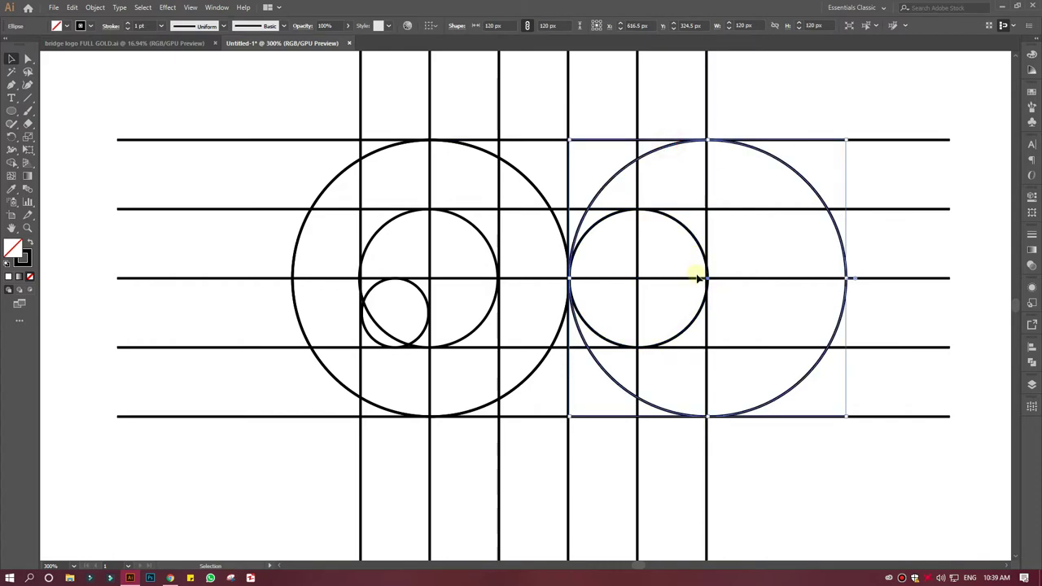
{"action": "left_click_drag", "start_coordinate": [708, 280], "coordinate": [640, 281]}
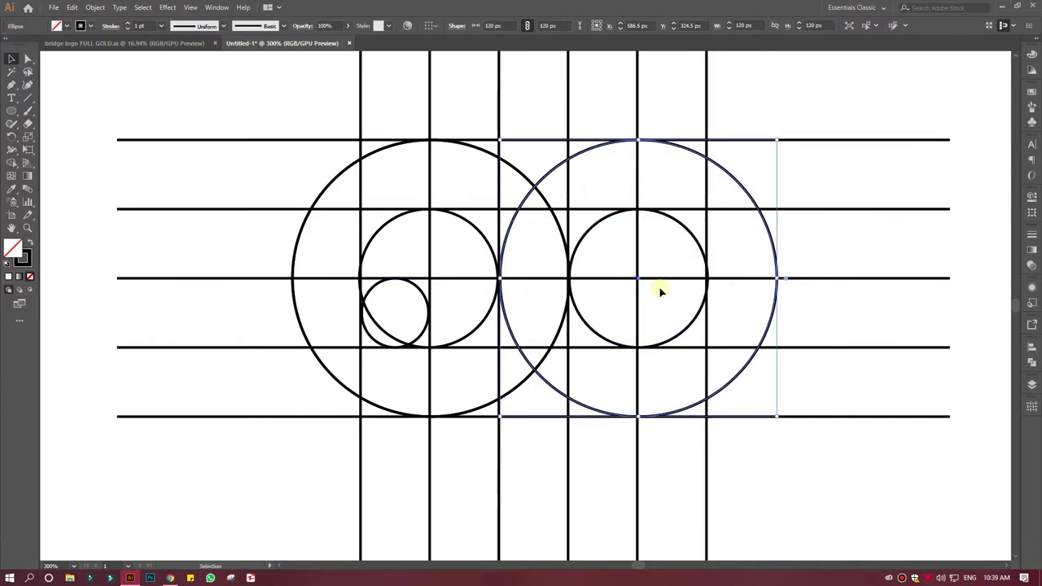
Copy the 30 px circle 120 px right and 30 px up into the second circle, then select everything
{"action": "left_click", "coordinate": [425, 327]}
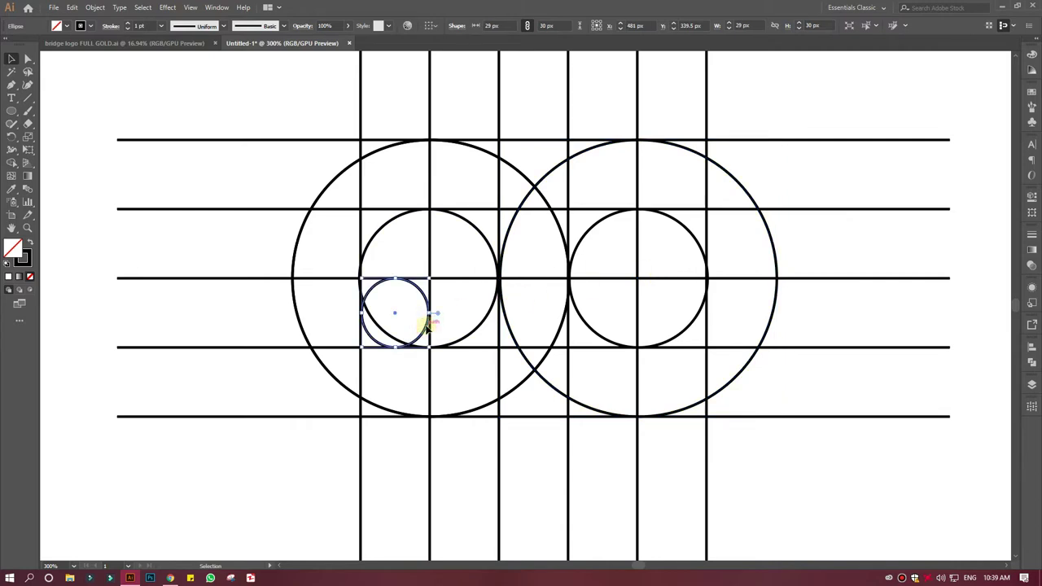
{"action": "key", "text": "ctrl+shift+a"}
{"action": "left_click", "coordinate": [422, 333]}
{"action": "left_click", "coordinate": [454, 326]}
{"action": "left_click", "coordinate": [422, 334]}
{"action": "left_click_drag", "start_coordinate": [423, 334], "coordinate": [701, 269]}
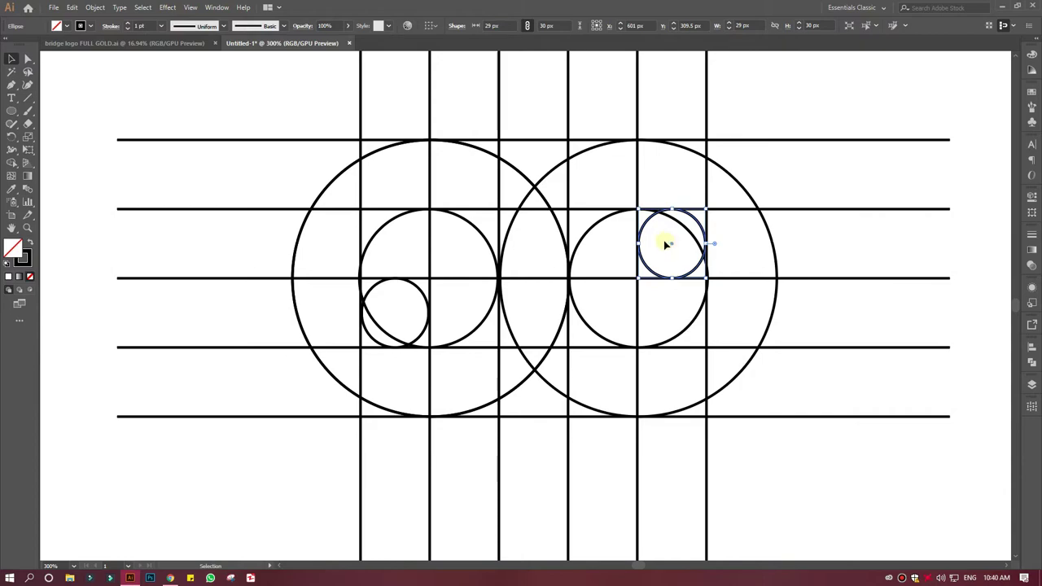
{"action": "mouse_move", "coordinate": [218, 101]}
{"action": "left_mouse_down"}
{"action": "mouse_move", "coordinate": [606, 482]}
{"action": "mouse_move", "coordinate": [794, 526]}
{"action": "left_mouse_up"}
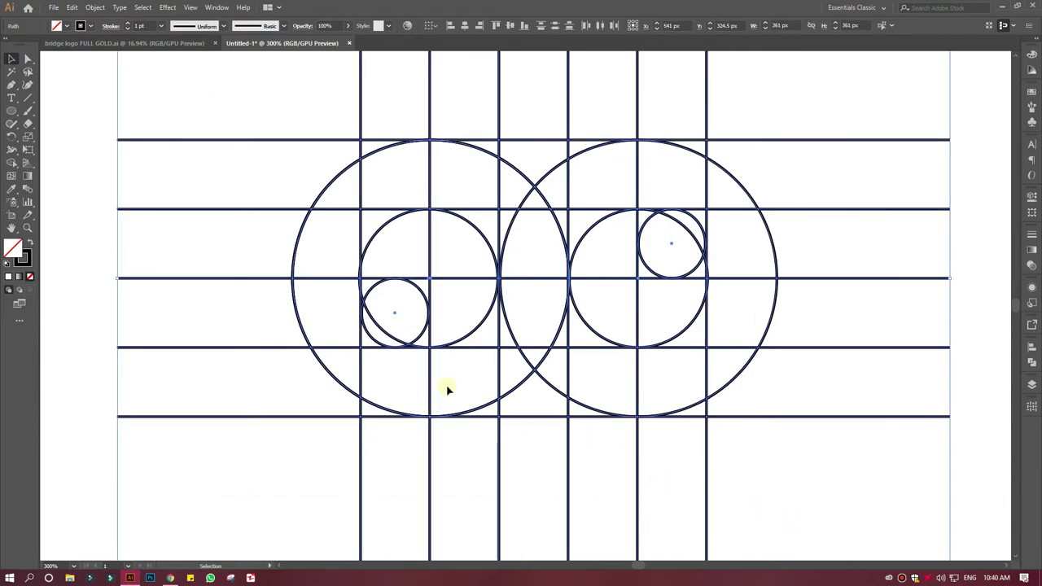
With Shape Builder, merge the upper ring band and top-left cells, undoing one wrong ring merge
{"action": "left_click", "coordinate": [11, 162]}
{"action": "left_click", "coordinate": [29, 242]}
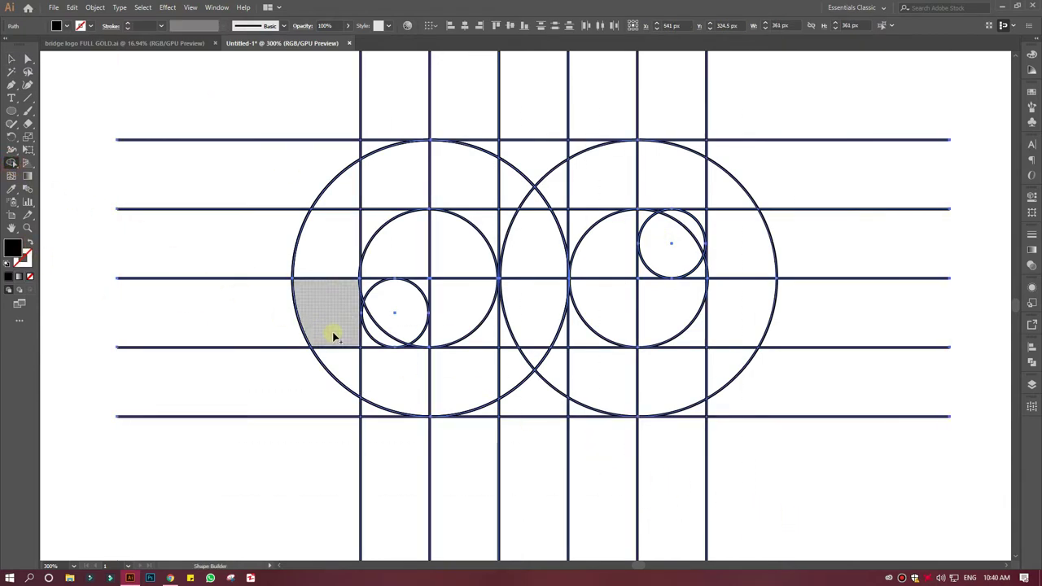
{"action": "mouse_move", "coordinate": [511, 195]}
{"action": "left_mouse_down"}
{"action": "mouse_move", "coordinate": [480, 194]}
{"action": "mouse_move", "coordinate": [343, 234]}
{"action": "mouse_move", "coordinate": [344, 322]}
{"action": "left_mouse_up"}
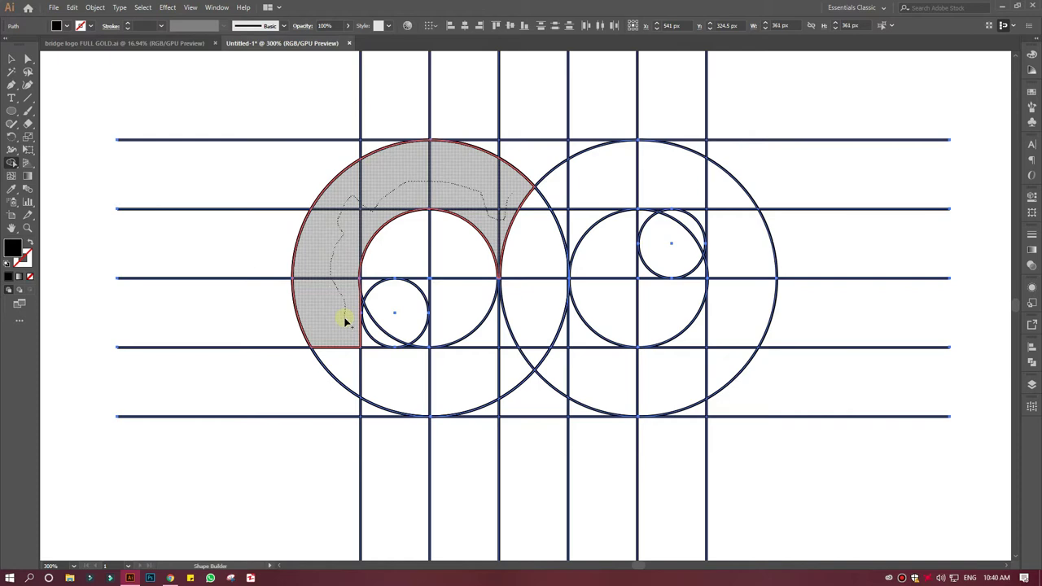
{"action": "left_click_drag", "start_coordinate": [344, 321], "coordinate": [344, 318]}
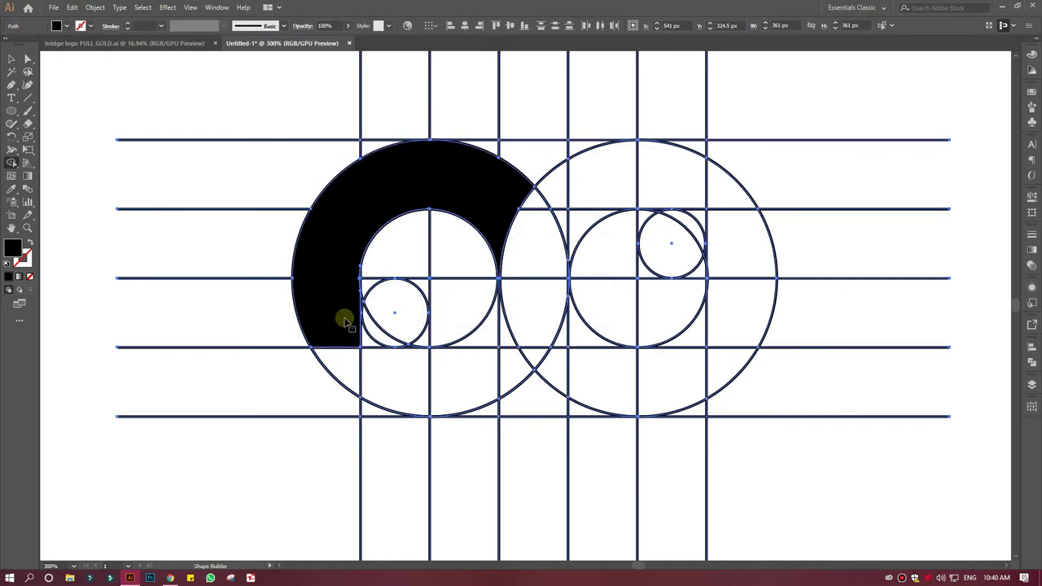
{"action": "key", "text": "ctrl+z"}
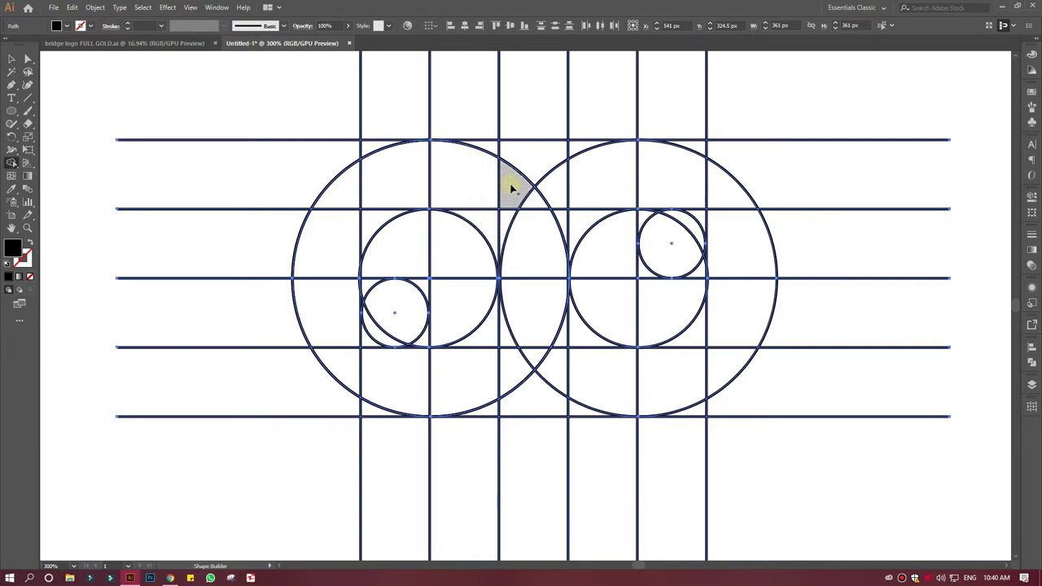
{"action": "mouse_move", "coordinate": [508, 182]}
{"action": "left_mouse_down"}
{"action": "mouse_move", "coordinate": [489, 218]}
{"action": "mouse_move", "coordinate": [436, 179]}
{"action": "mouse_move", "coordinate": [388, 190]}
{"action": "left_mouse_up"}
{"action": "mouse_move", "coordinate": [371, 149]}
{"action": "left_mouse_down"}
{"action": "mouse_move", "coordinate": [378, 219]}
{"action": "mouse_move", "coordinate": [401, 239]}
{"action": "left_mouse_up"}
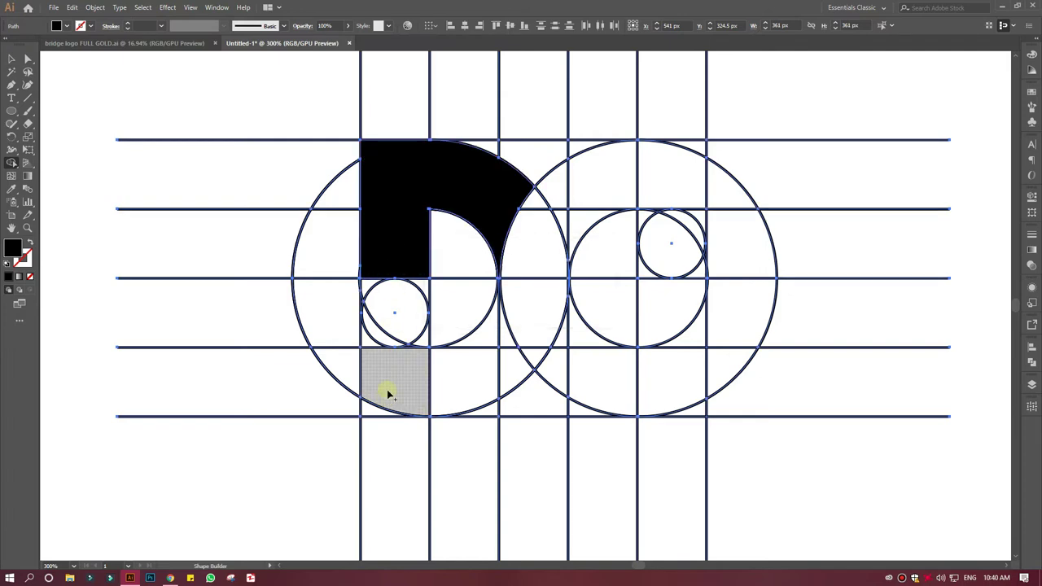
{"action": "mouse_move", "coordinate": [386, 377]}
{"action": "left_mouse_down"}
{"action": "mouse_move", "coordinate": [515, 360]}
{"action": "mouse_move", "coordinate": [492, 340]}
{"action": "left_mouse_up"}
Merge the bottom band and junction cells into the D, and the top, lens and lower cells into the G
{"action": "left_click_drag", "start_coordinate": [492, 341], "coordinate": [426, 396]}
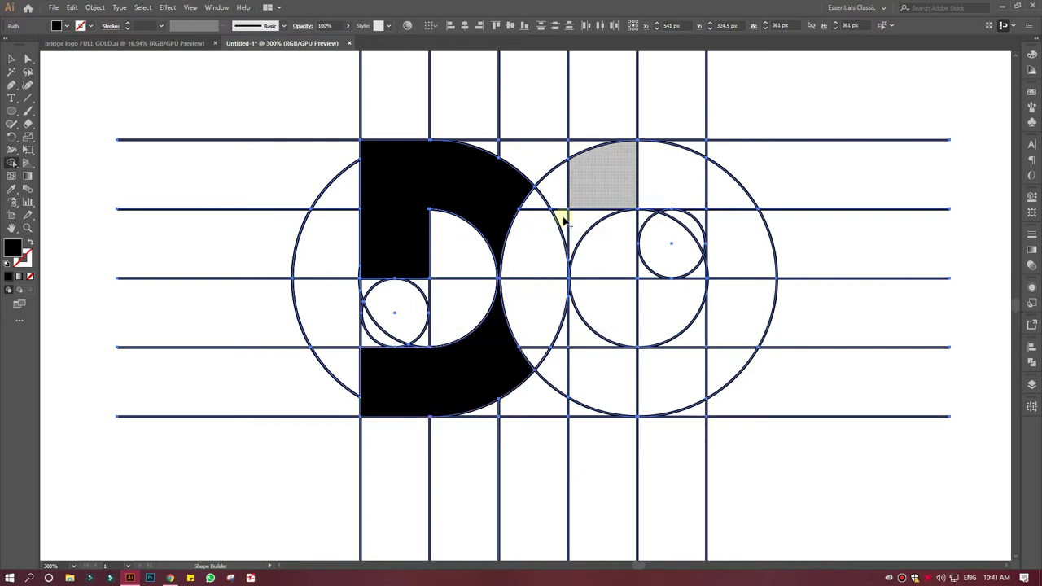
{"action": "left_click_drag", "start_coordinate": [687, 149], "coordinate": [585, 173]}
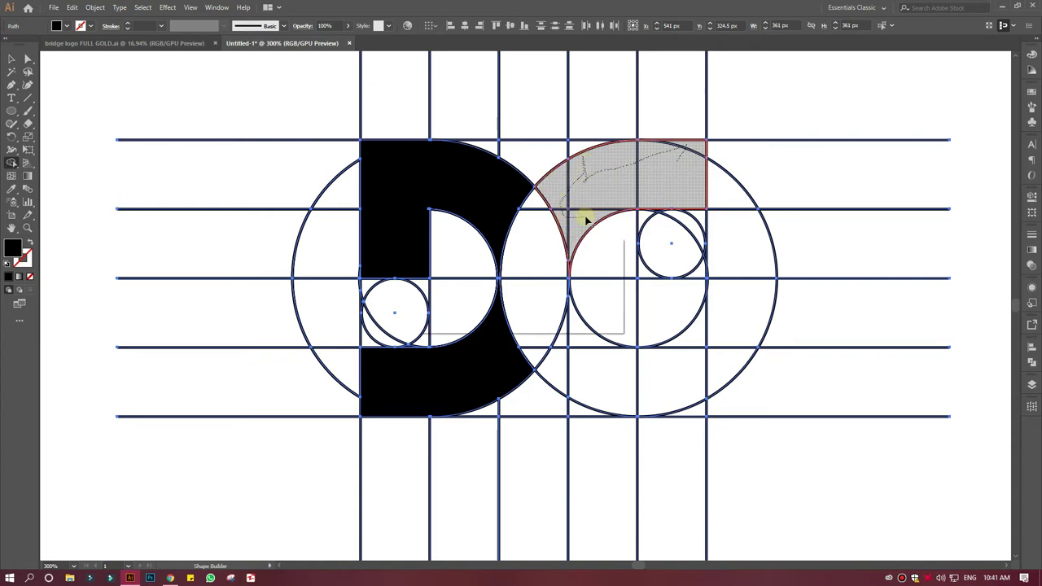
{"action": "left_click_drag", "start_coordinate": [572, 192], "coordinate": [589, 224]}
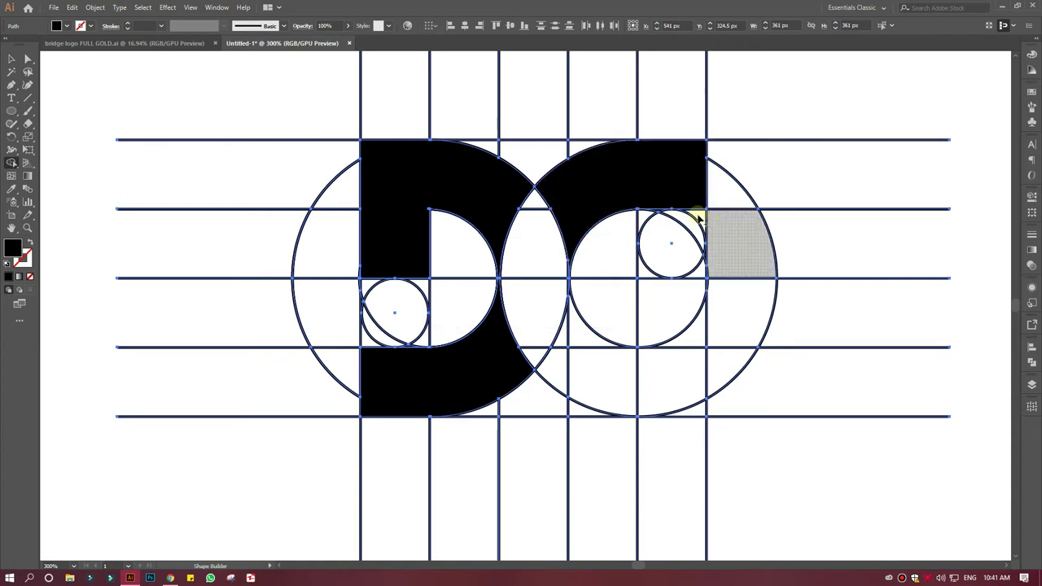
{"action": "mouse_move", "coordinate": [519, 212]}
{"action": "left_mouse_down"}
{"action": "mouse_move", "coordinate": [531, 320]}
{"action": "mouse_move", "coordinate": [518, 357]}
{"action": "mouse_move", "coordinate": [593, 365]}
{"action": "mouse_move", "coordinate": [691, 410]}
{"action": "left_mouse_up"}
{"action": "left_click", "coordinate": [518, 197]}
{"action": "left_click_drag", "start_coordinate": [670, 368], "coordinate": [670, 332]}
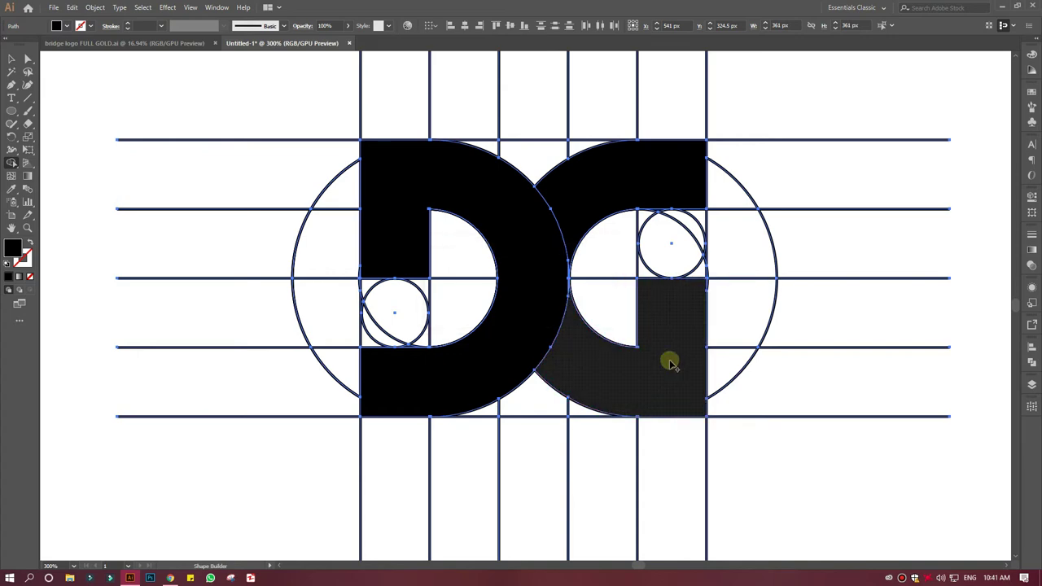
{"action": "left_click", "coordinate": [669, 368]}
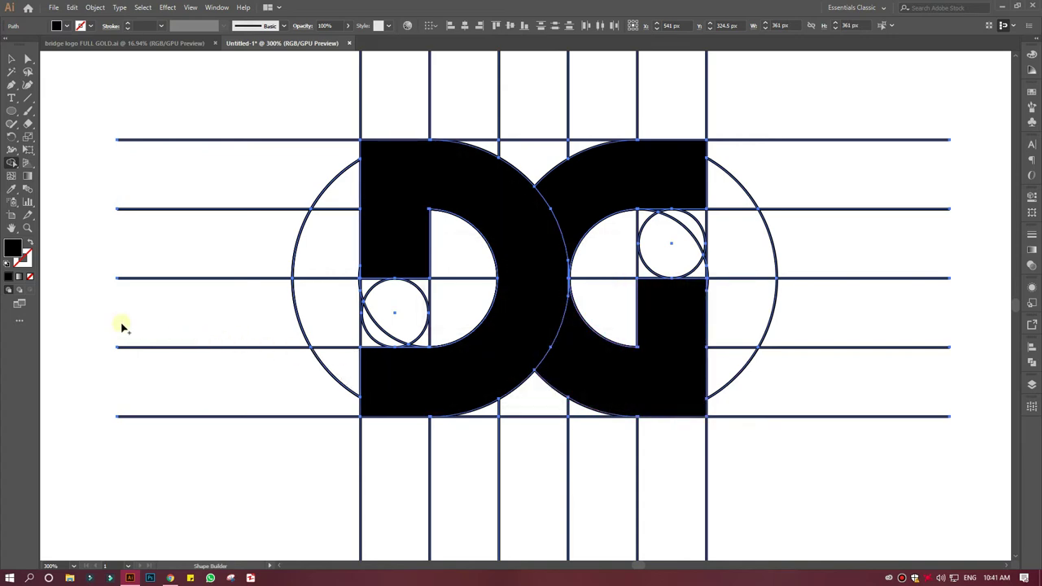
{"action": "left_click", "coordinate": [10, 59]}
Fill the D shape with red through the Color Picker, leaving the G black
{"action": "left_click", "coordinate": [77, 181]}
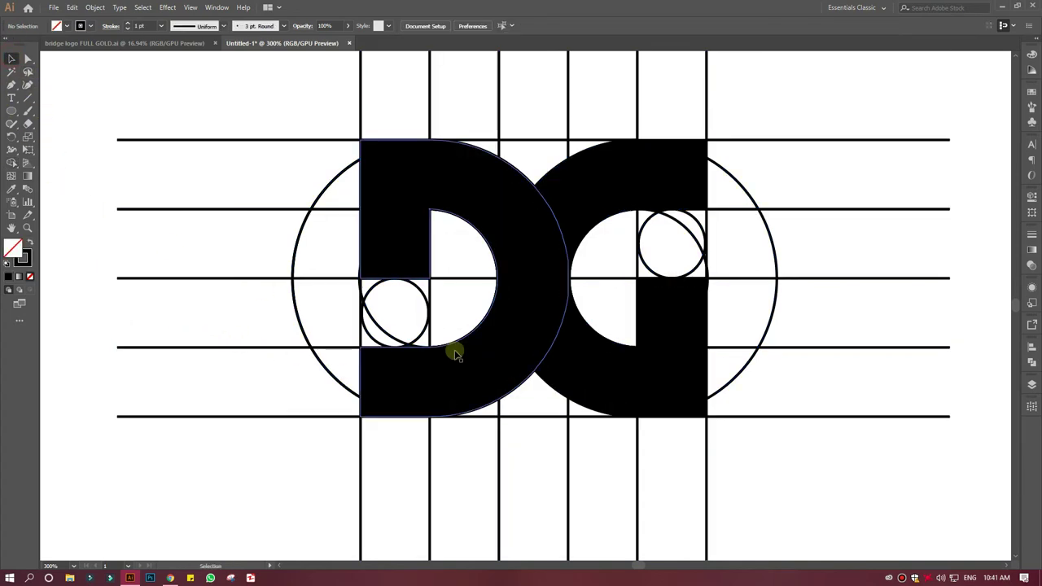
{"action": "left_click", "coordinate": [507, 356]}
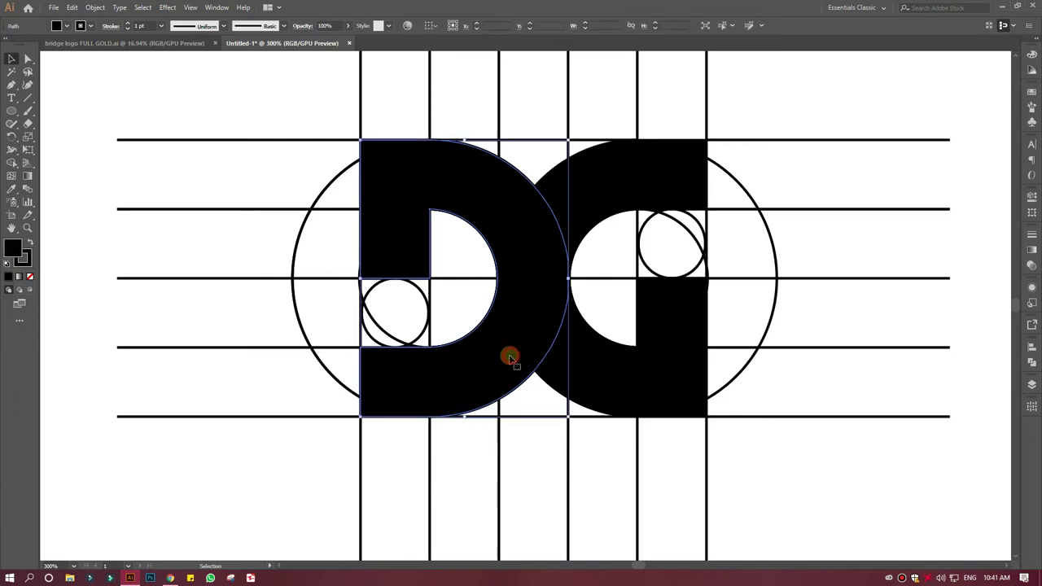
{"action": "double_click", "coordinate": [15, 249]}
{"action": "left_click", "coordinate": [239, 244]}
{"action": "left_click", "coordinate": [345, 247]}
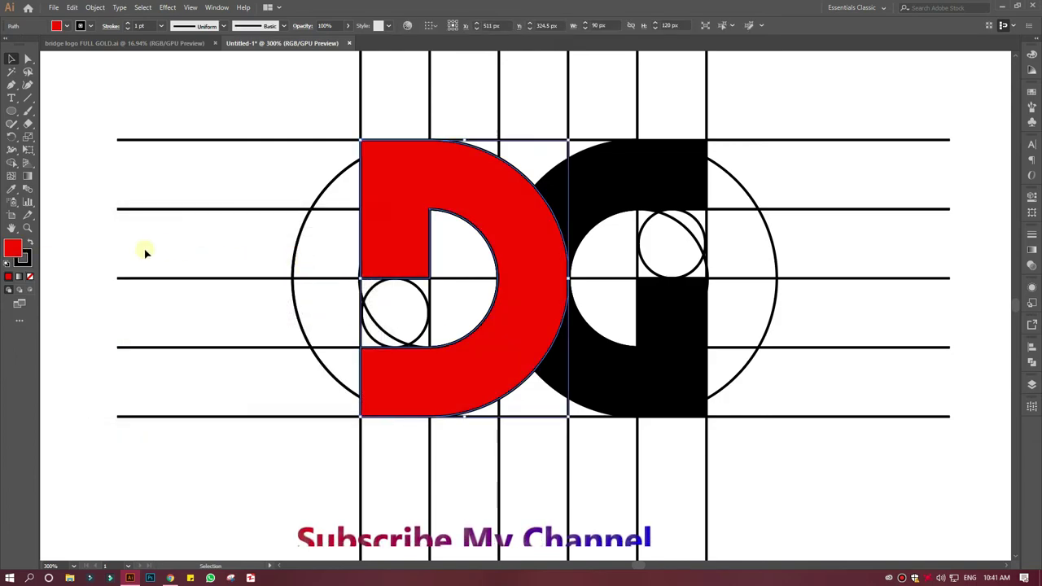
{"action": "left_click", "coordinate": [66, 298]}
{"action": "left_click", "coordinate": [537, 278]}
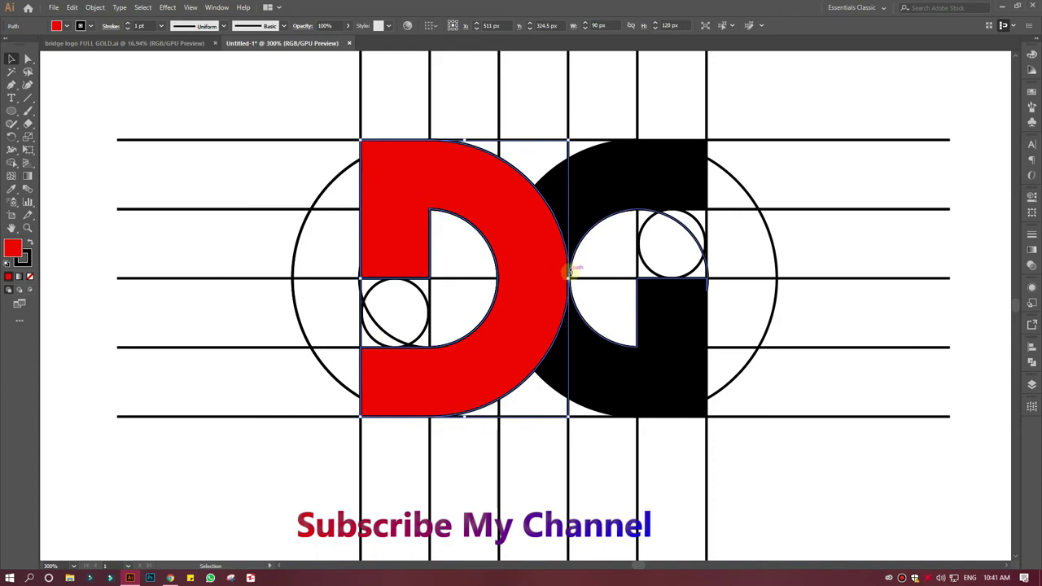
{"action": "left_click", "coordinate": [74, 368]}
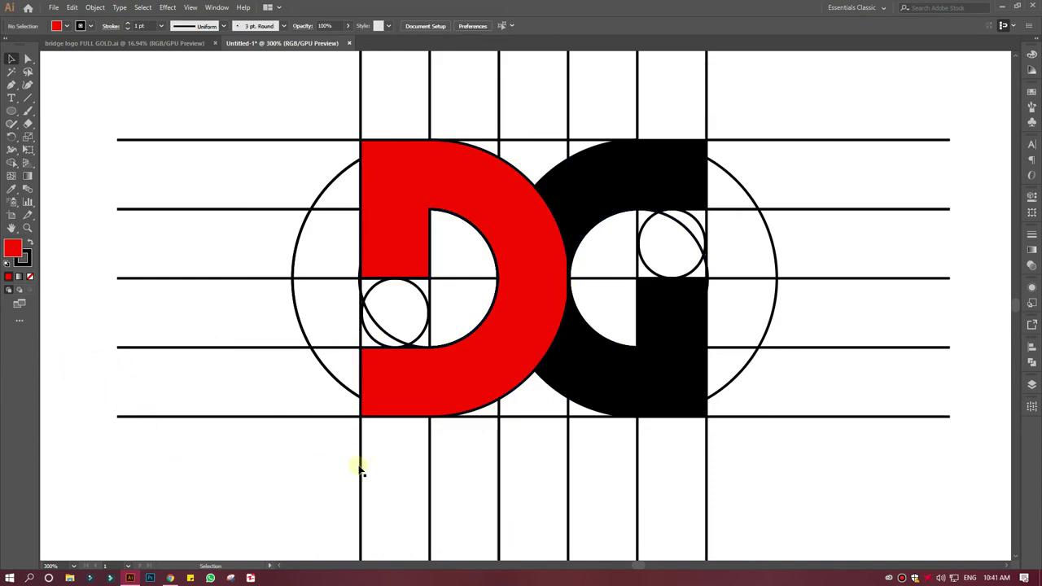
Zoom in on the D–G junction and merge the leftover sliver into the red D with Shape Builder
{"action": "key", "text": "ctrl+plus"}
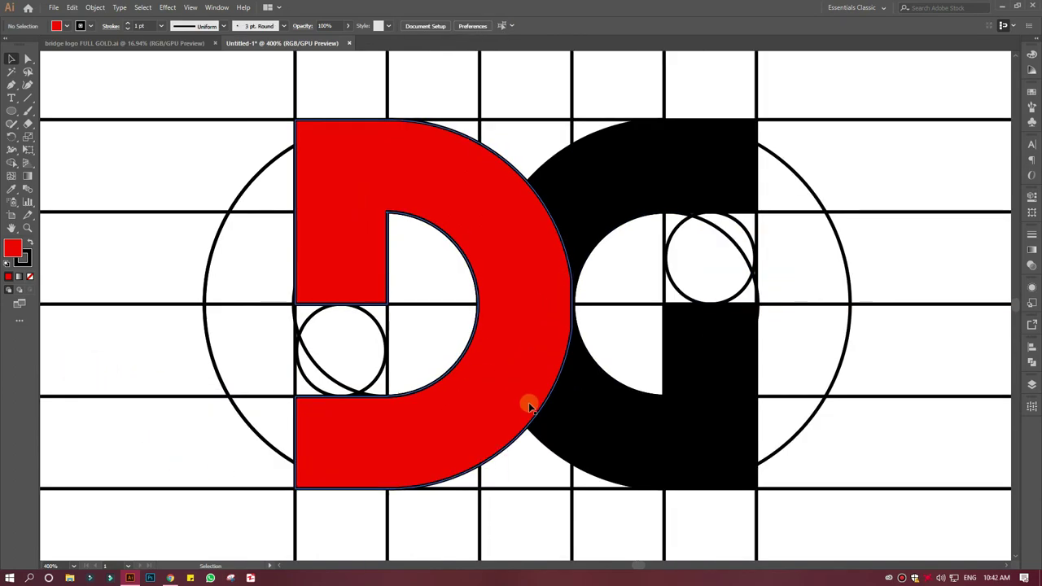
{"action": "left_click_drag", "start_coordinate": [204, 77], "coordinate": [772, 480]}
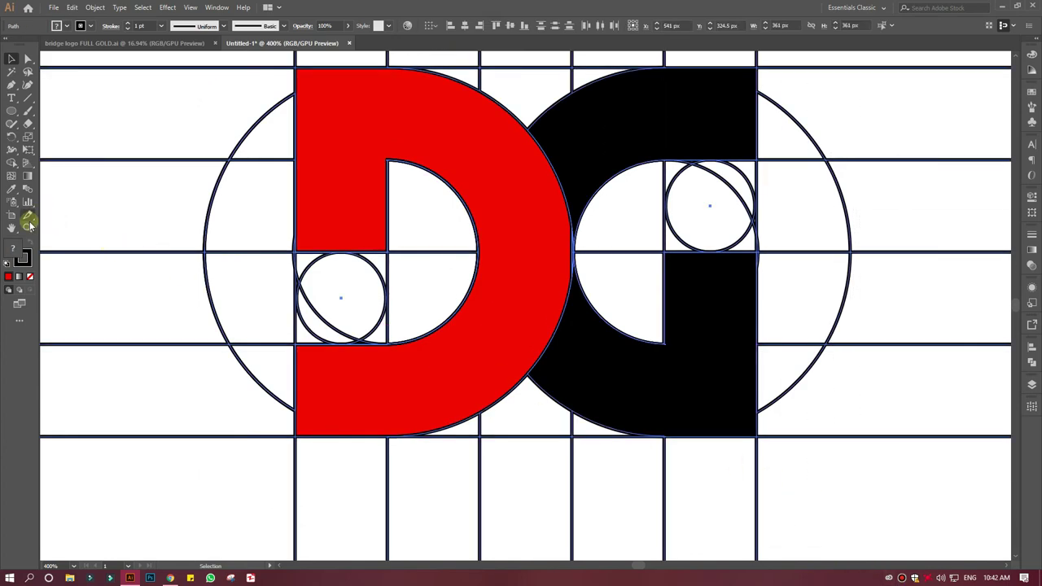
{"action": "left_click_drag", "start_coordinate": [576, 265], "coordinate": [572, 408]}
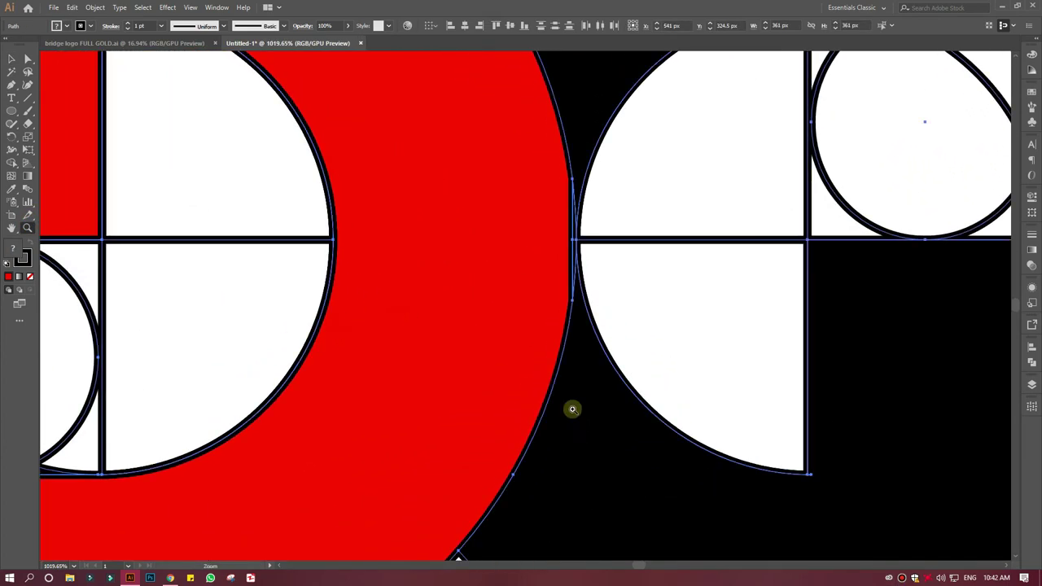
{"action": "left_click", "coordinate": [13, 160]}
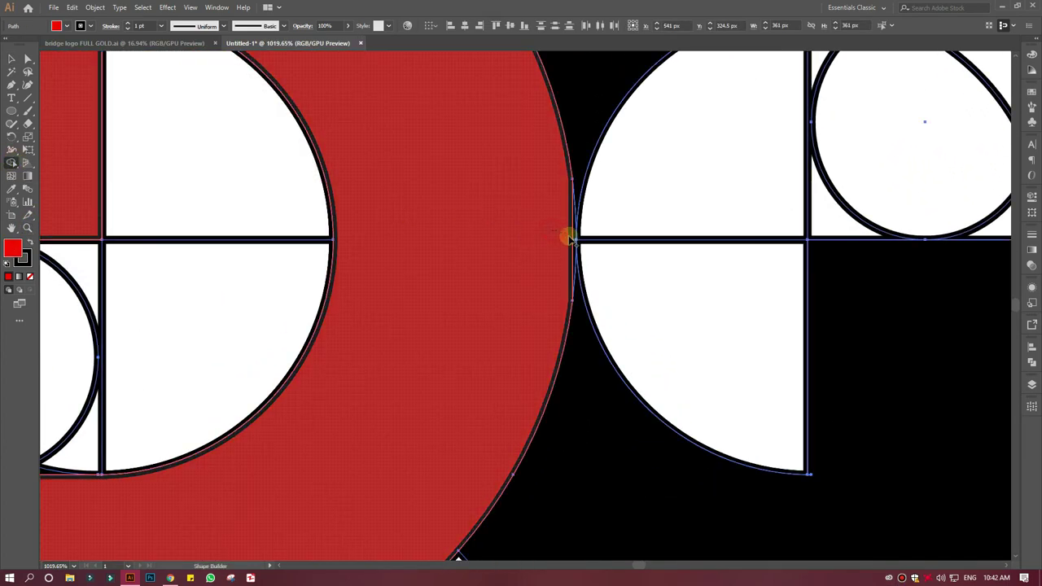
{"action": "left_click", "coordinate": [488, 269]}
Zoom back out to the whole logo and clear the selection
{"action": "key", "text": "ctrl+minus"}
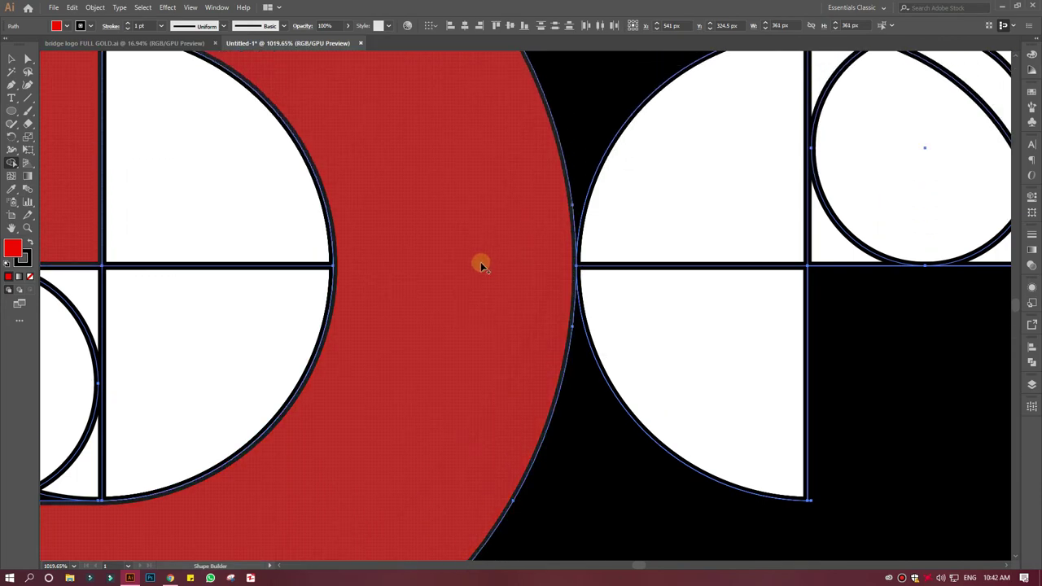
{"action": "key", "text": "ctrl+minus"}
{"action": "key", "text": "ctrl+minus"}
{"action": "left_click", "coordinate": [11, 59]}
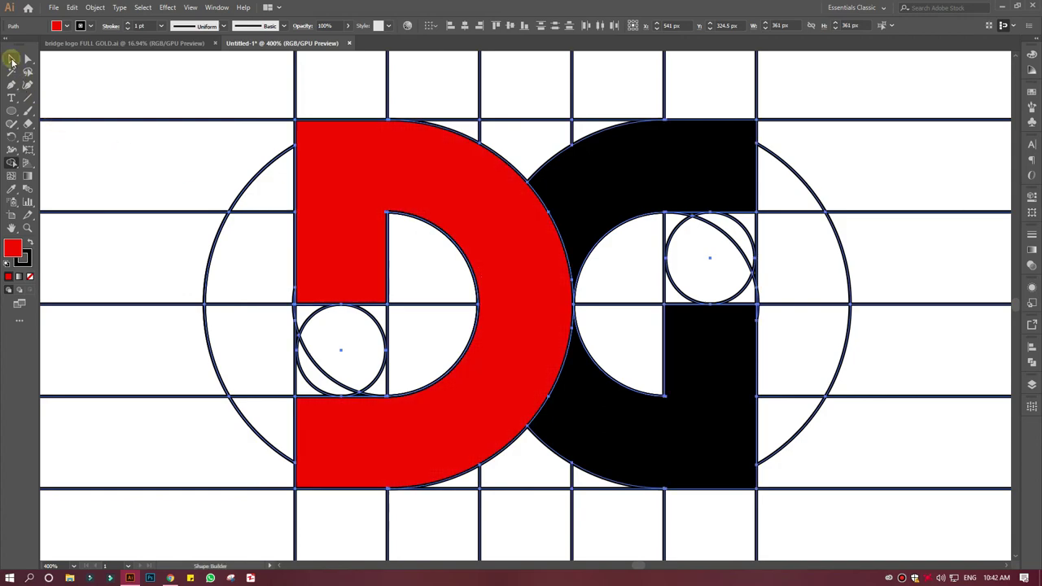
{"action": "left_click", "coordinate": [117, 97]}
{"action": "key", "text": "ctrl+minus"}
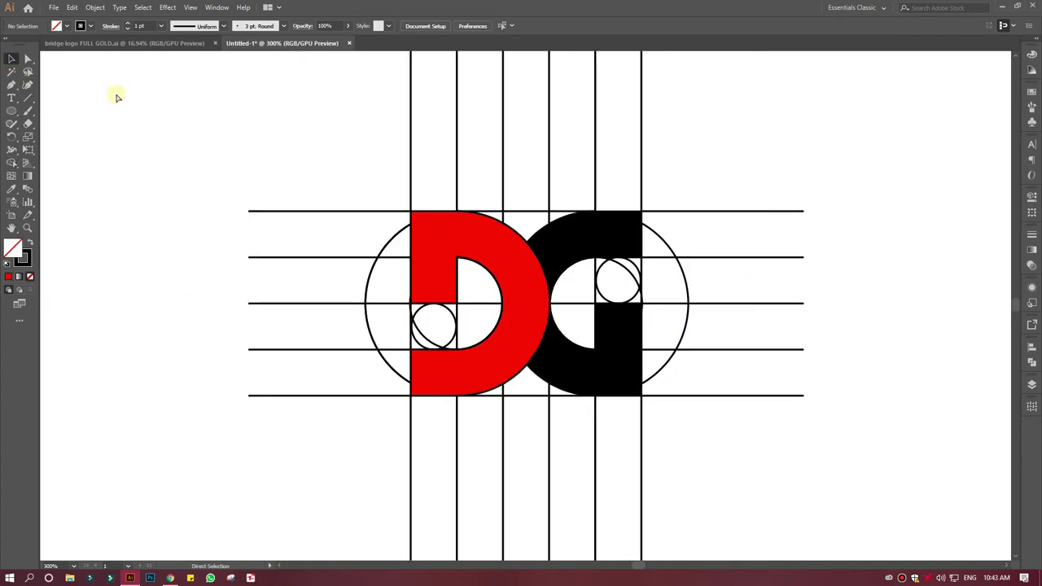
Move the red D and black G together to the right, clear of the construction grid
{"action": "left_click", "coordinate": [429, 242]}
{"action": "left_click", "coordinate": [571, 237], "text": "shift"}
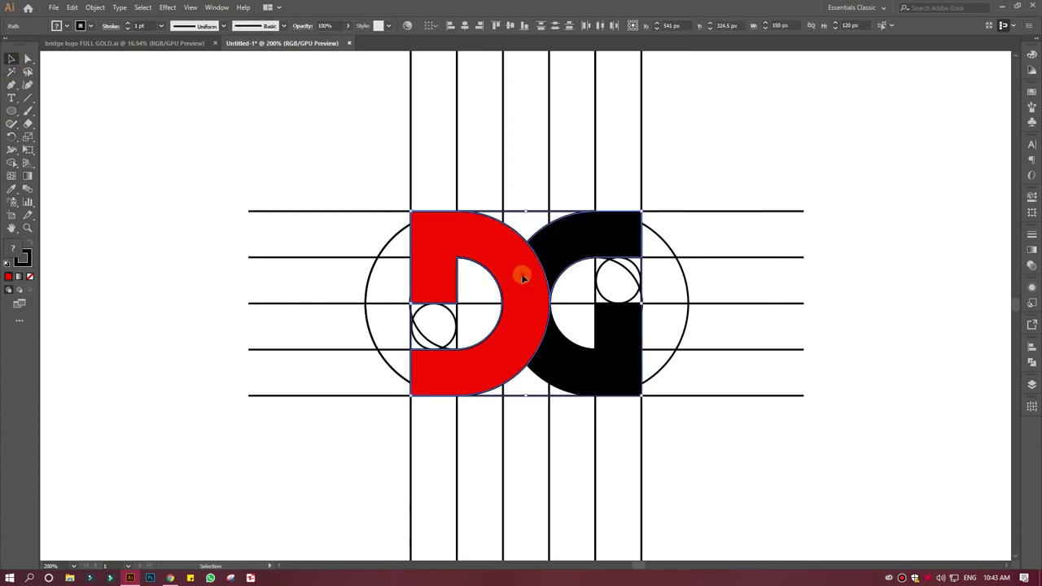
{"action": "left_click_drag", "start_coordinate": [523, 272], "coordinate": [485, 270]}
{"action": "key", "text": "ctrl+z"}
{"action": "mouse_move", "coordinate": [511, 262]}
{"action": "left_mouse_down"}
{"action": "mouse_move", "coordinate": [800, 512]}
{"action": "mouse_move", "coordinate": [862, 326]}
{"action": "left_mouse_up"}
{"action": "left_click", "coordinate": [868, 421]}
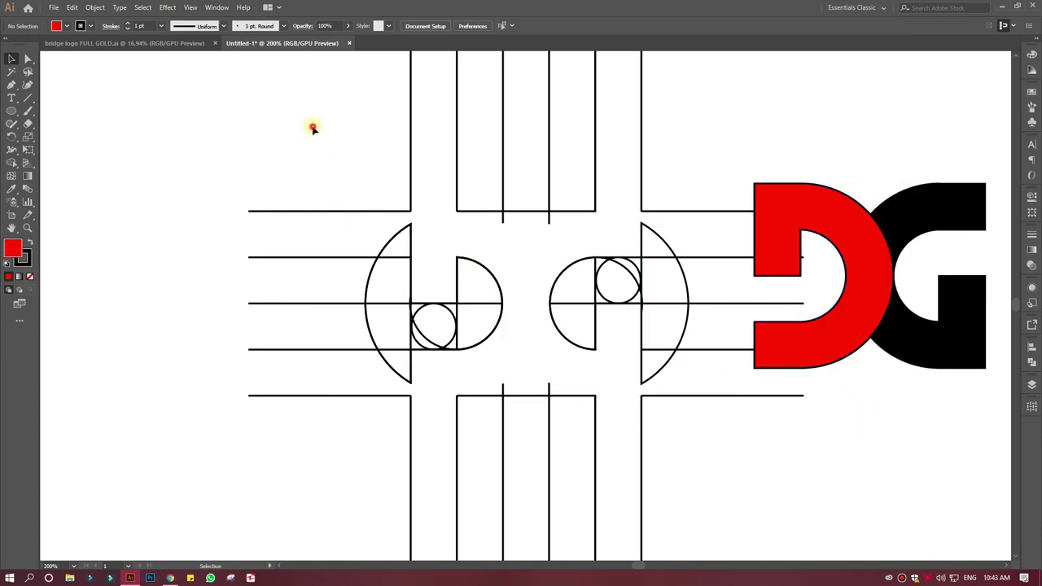
Select the construction grid lines and scale them down by a corner handle
{"action": "left_click_drag", "start_coordinate": [312, 127], "coordinate": [707, 509]}
{"action": "scroll", "coordinate": [778, 527], "scroll_direction": "down", "scroll_amount": 2}
{"action": "scroll", "coordinate": [802, 476], "scroll_direction": "down", "scroll_amount": 2}
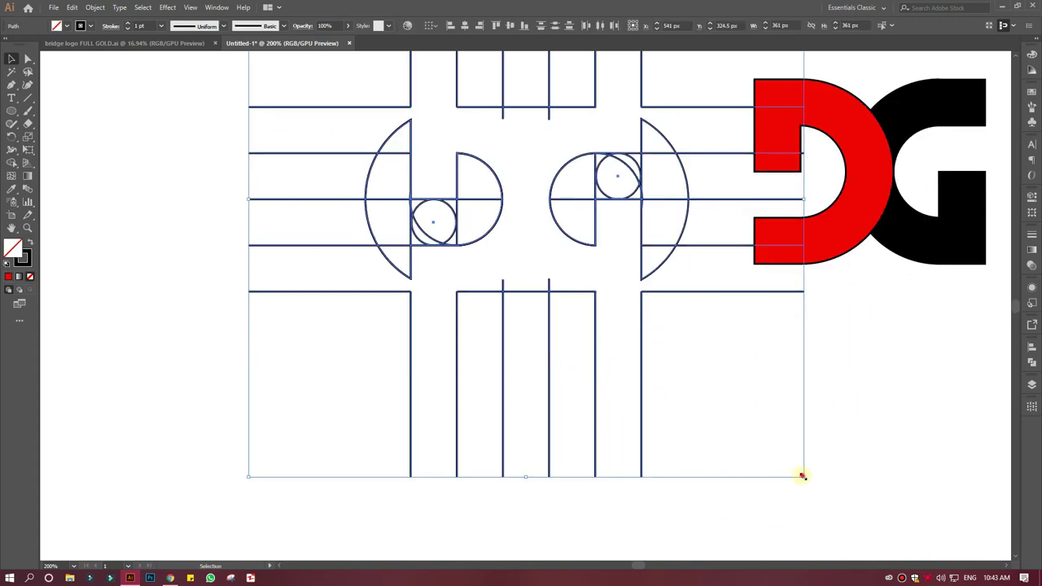
{"action": "left_click_drag", "start_coordinate": [801, 476], "coordinate": [634, 356]}
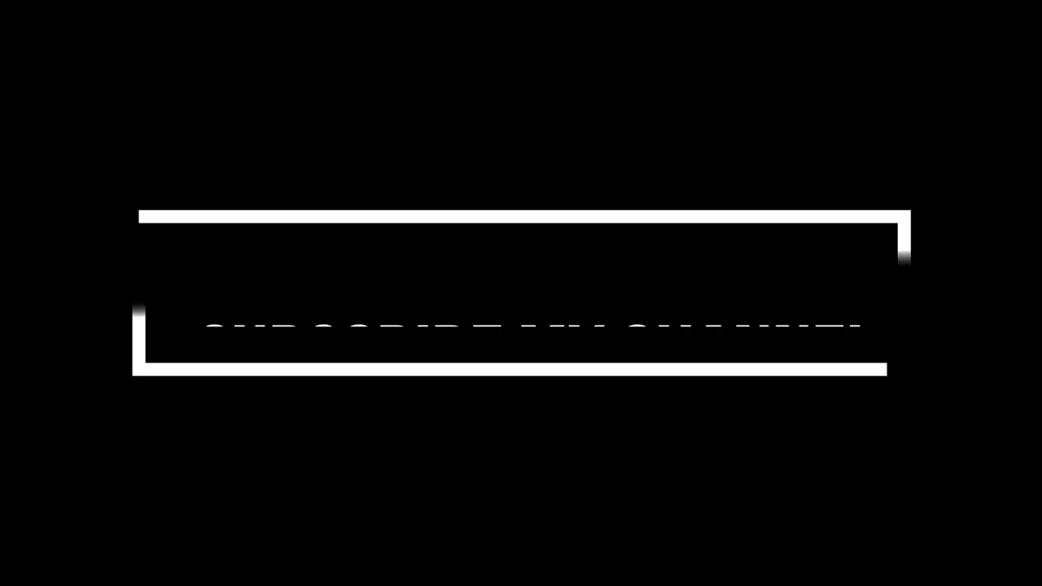